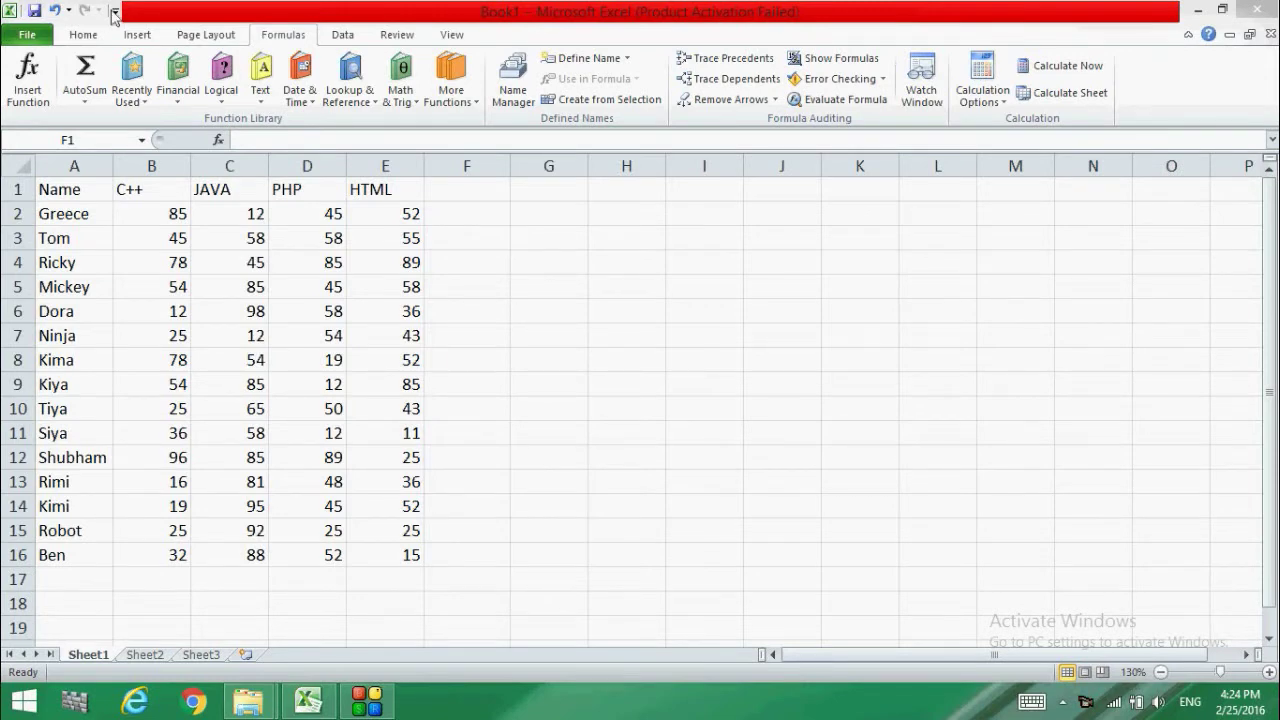
# Switch the ribbon to the Home tab above the C++/JAVA/PHP/HTML marks table
pyautogui.click(88, 33)
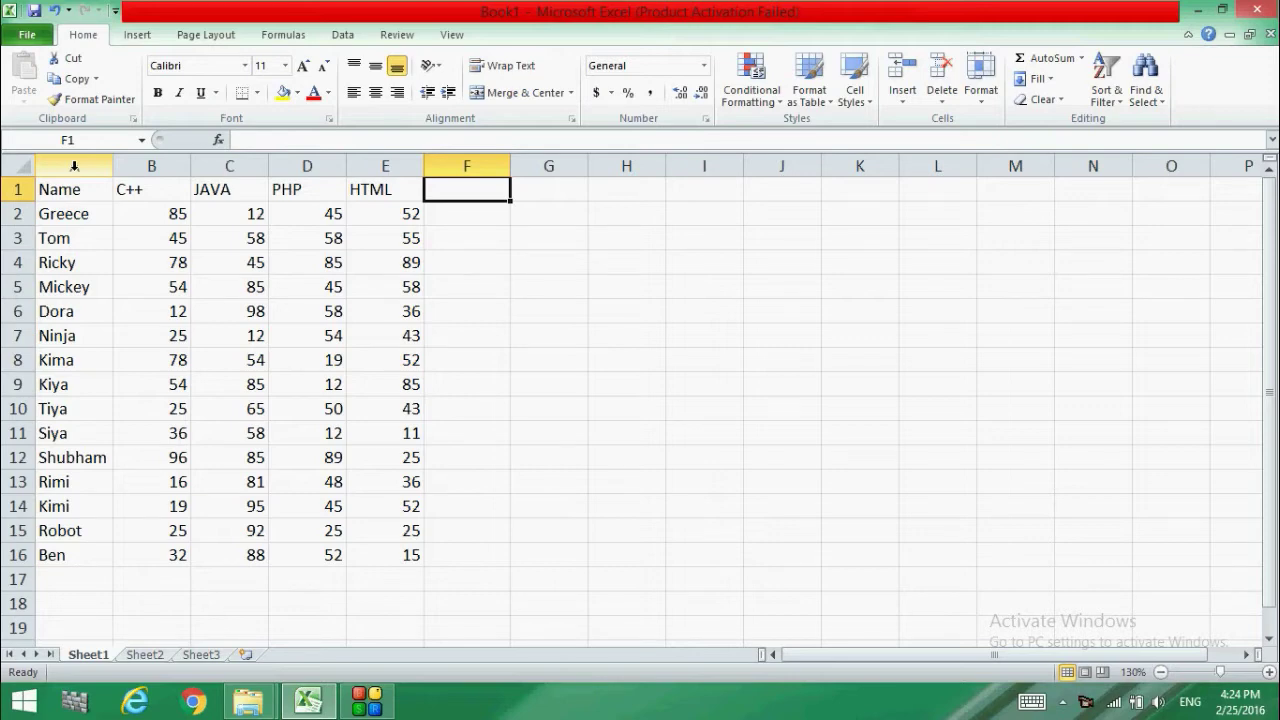
# Head column F 'Total' and enter =SUM(B2:E2) in F2
pyautogui.write('Total')
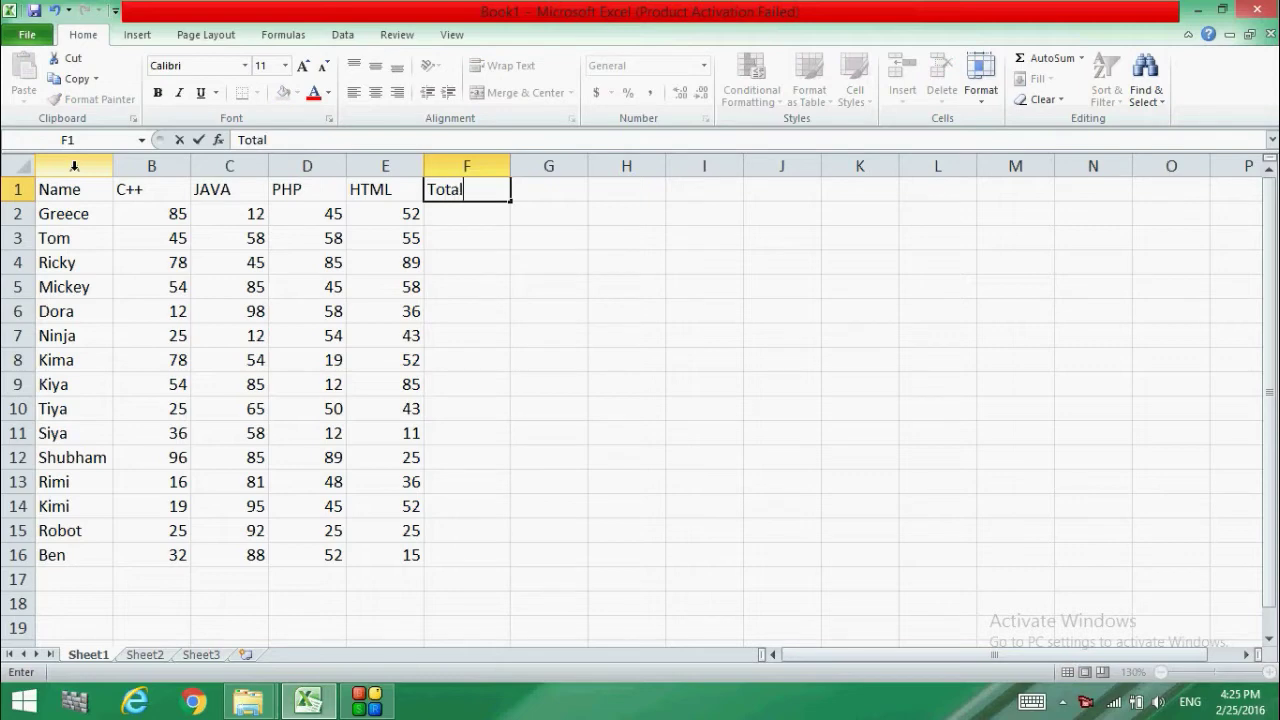
pyautogui.click(452, 211)
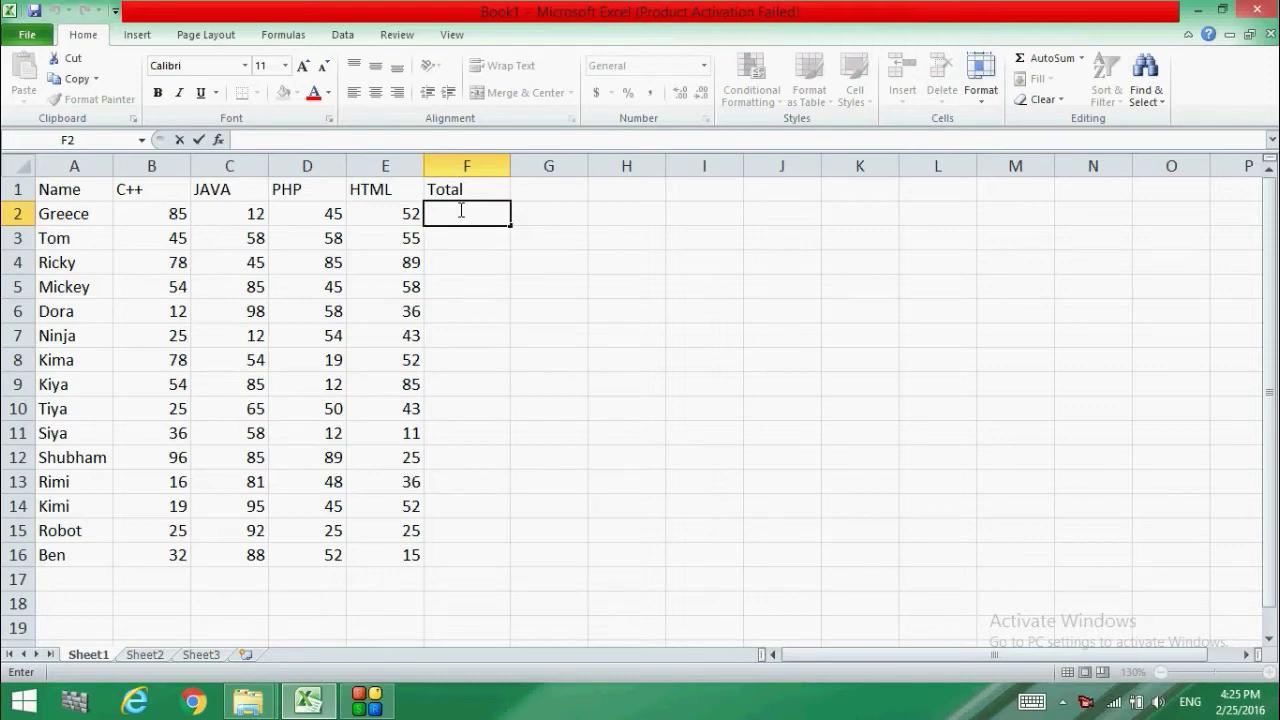
pyautogui.click(372, 139)
pyautogui.write('=')
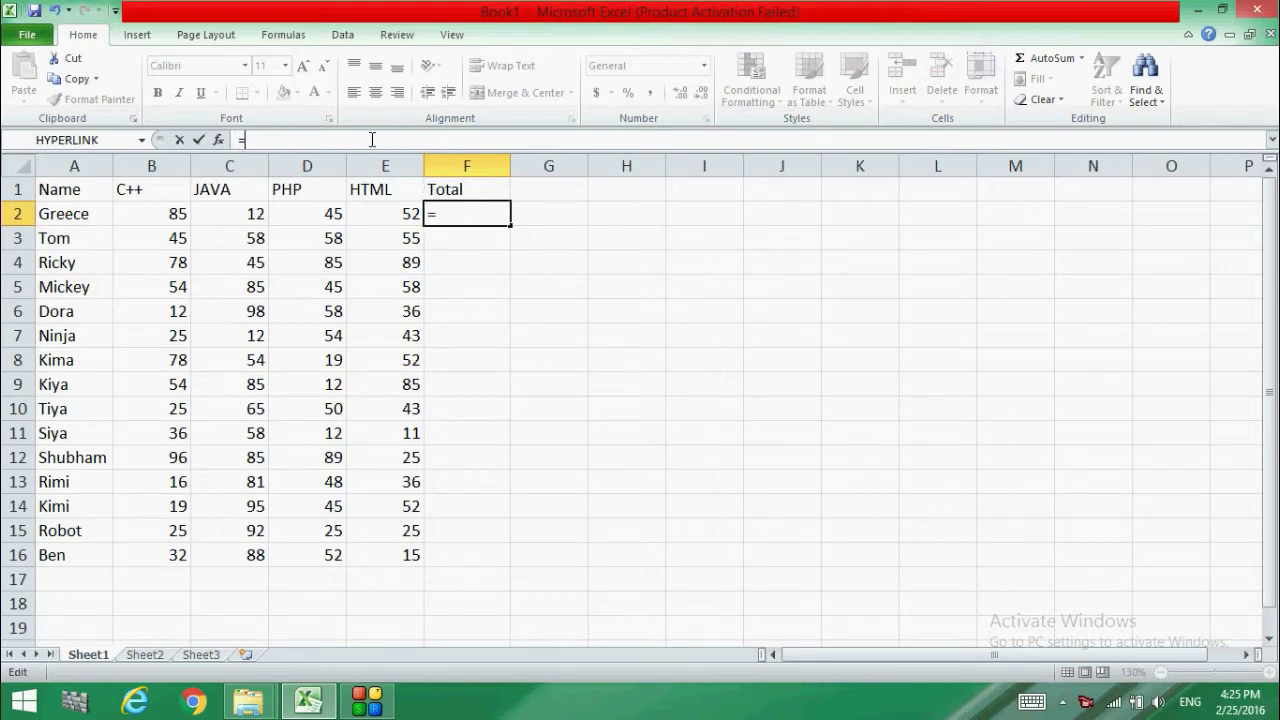
pyautogui.write('sum')
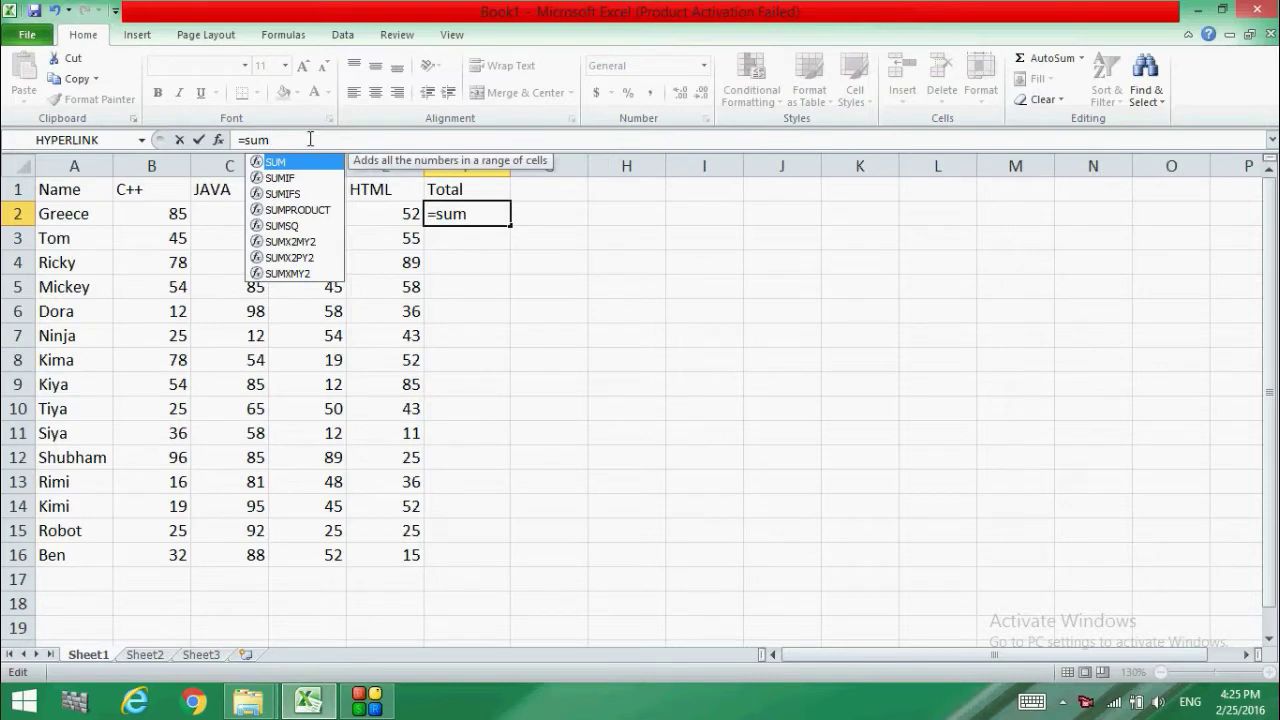
pyautogui.write('()')
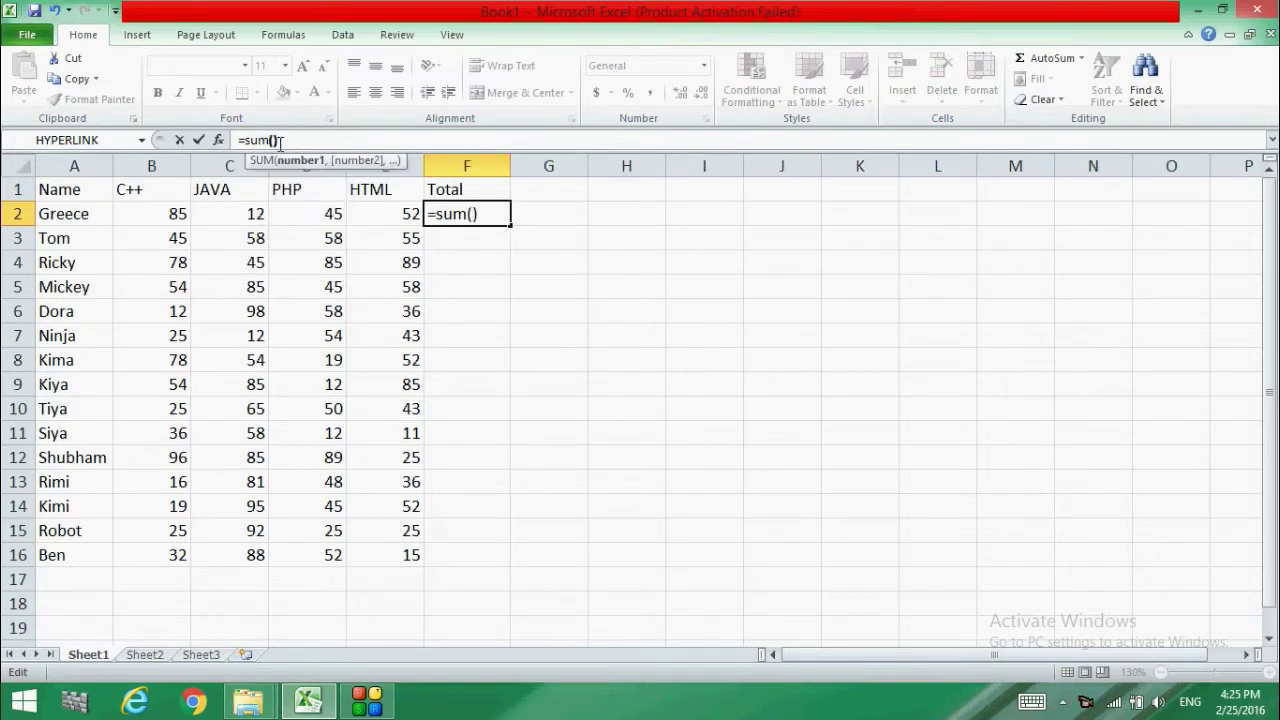
pyautogui.moveTo(192, 211)
pyautogui.mouseDown()
pyautogui.moveTo(483, 246)
pyautogui.moveTo(412, 216)
pyautogui.mouseUp()
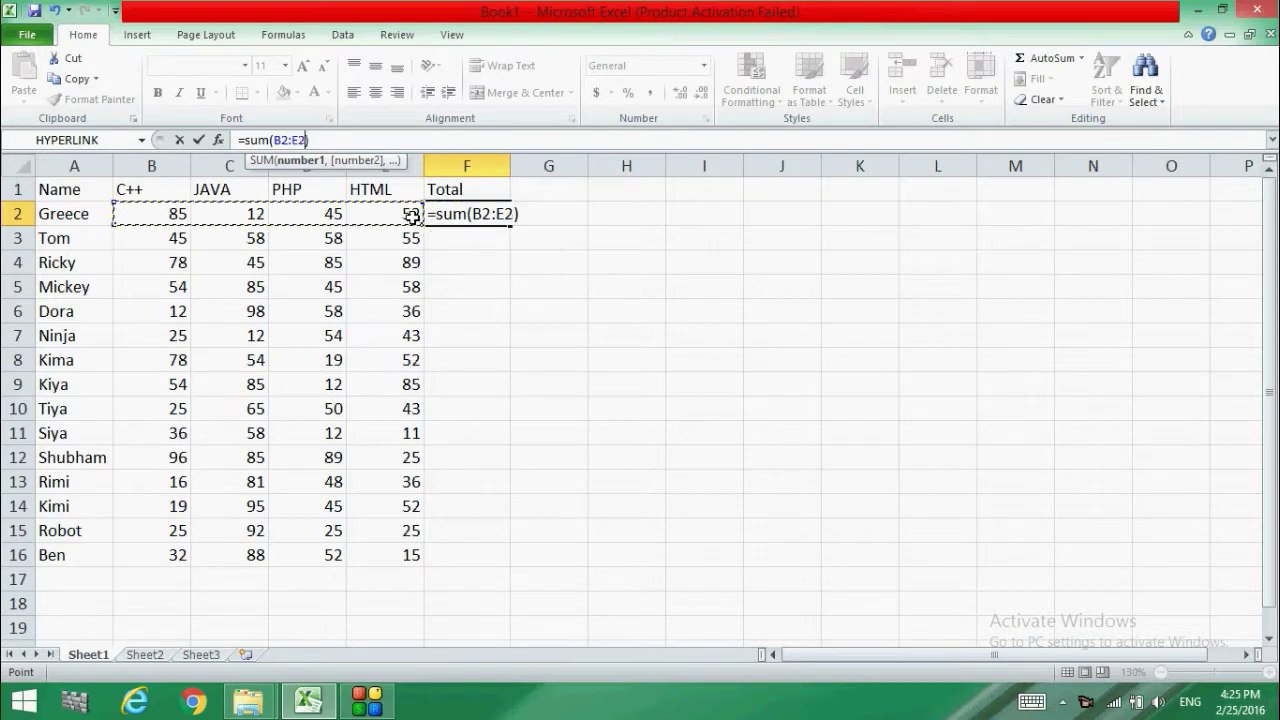
pyautogui.press('Return')
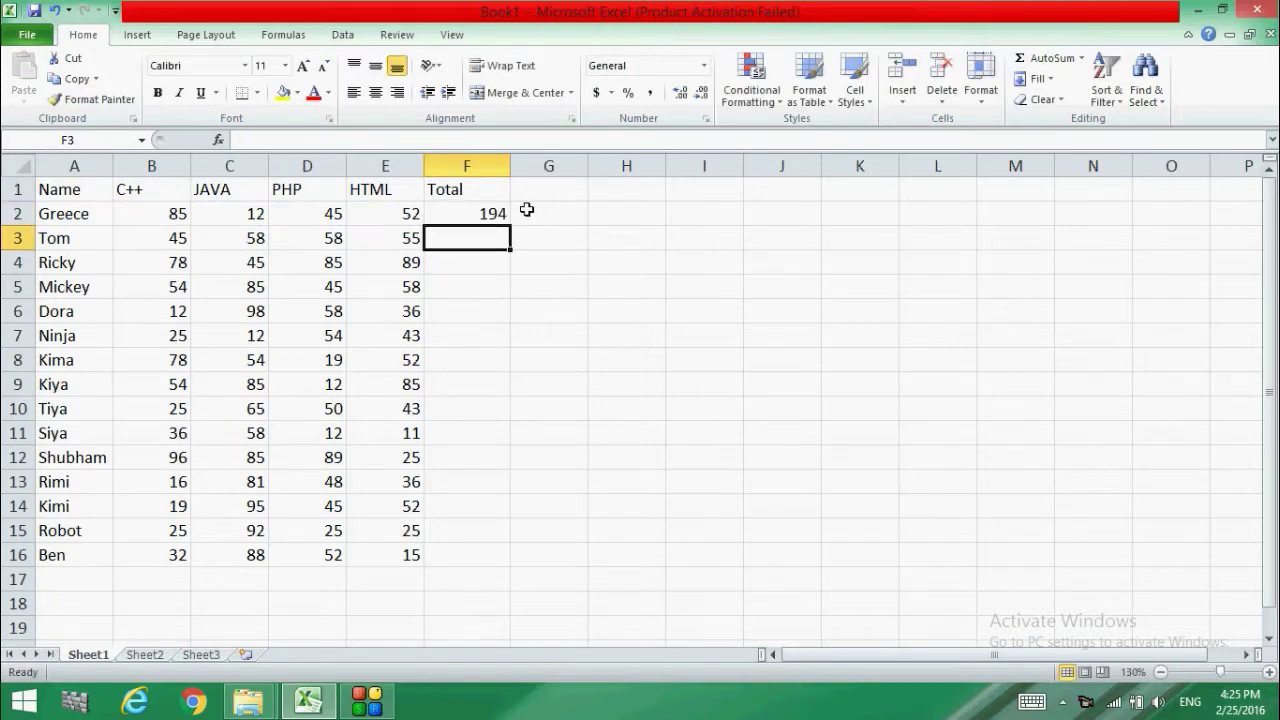
# Fill the SUM formula down from F2 to F16, then select cell E12
pyautogui.click(497, 214)
pyautogui.moveTo(510, 225); pyautogui.dragTo(516, 565)
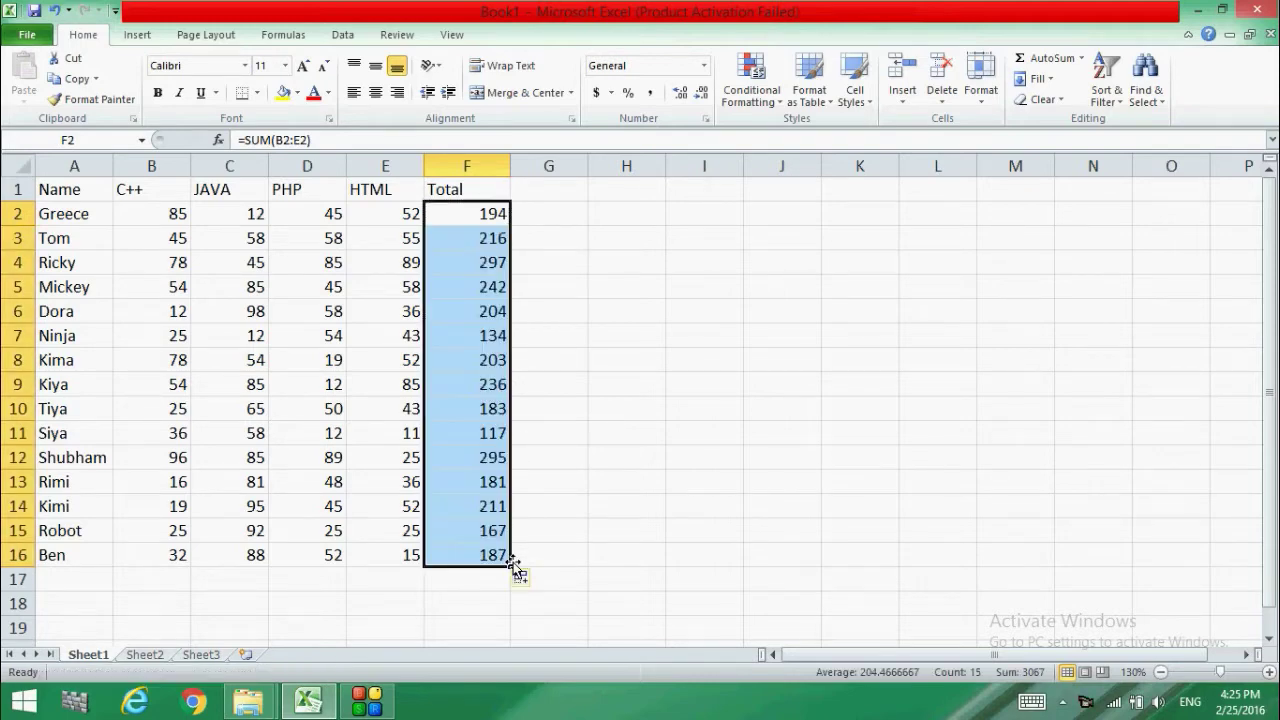
pyautogui.click(558, 345)
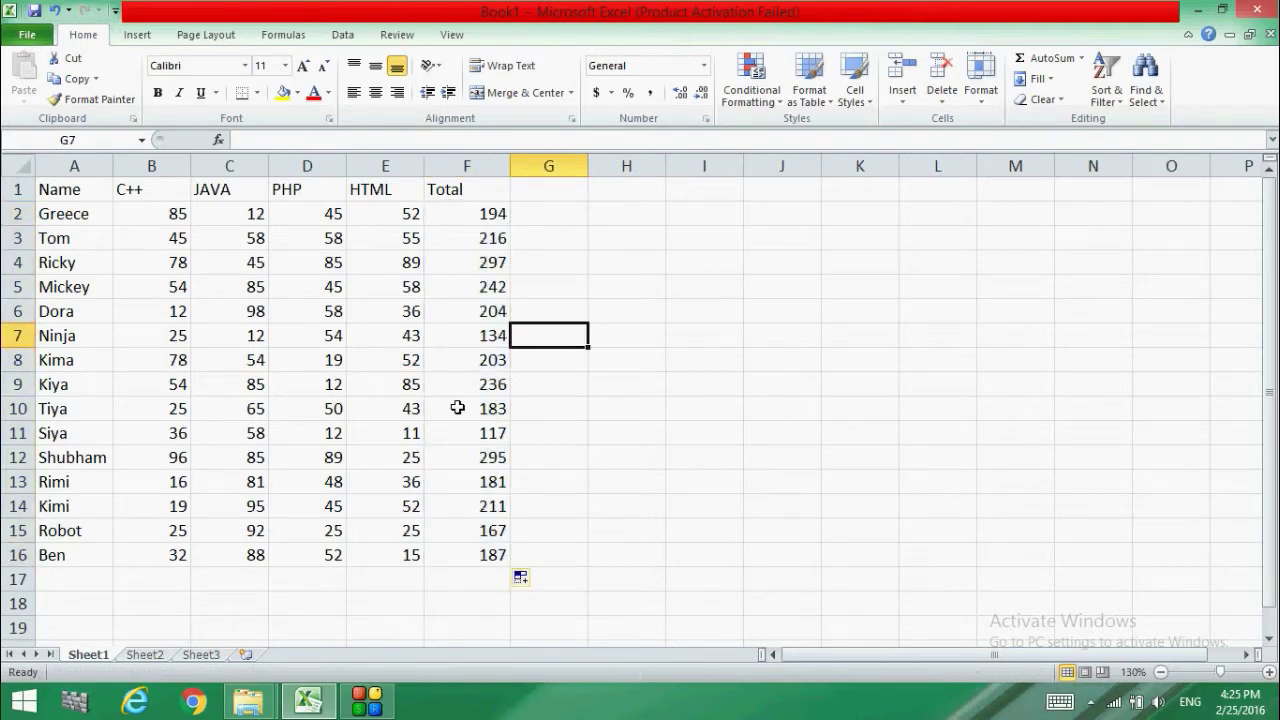
pyautogui.click(411, 453)
# Change the HTML mark in E12 to 99, after trying 85, so the total becomes 369
pyautogui.doubleClick(411, 453)
pyautogui.press('BackSpace')
pyautogui.write('8')
pyautogui.click(575, 425)
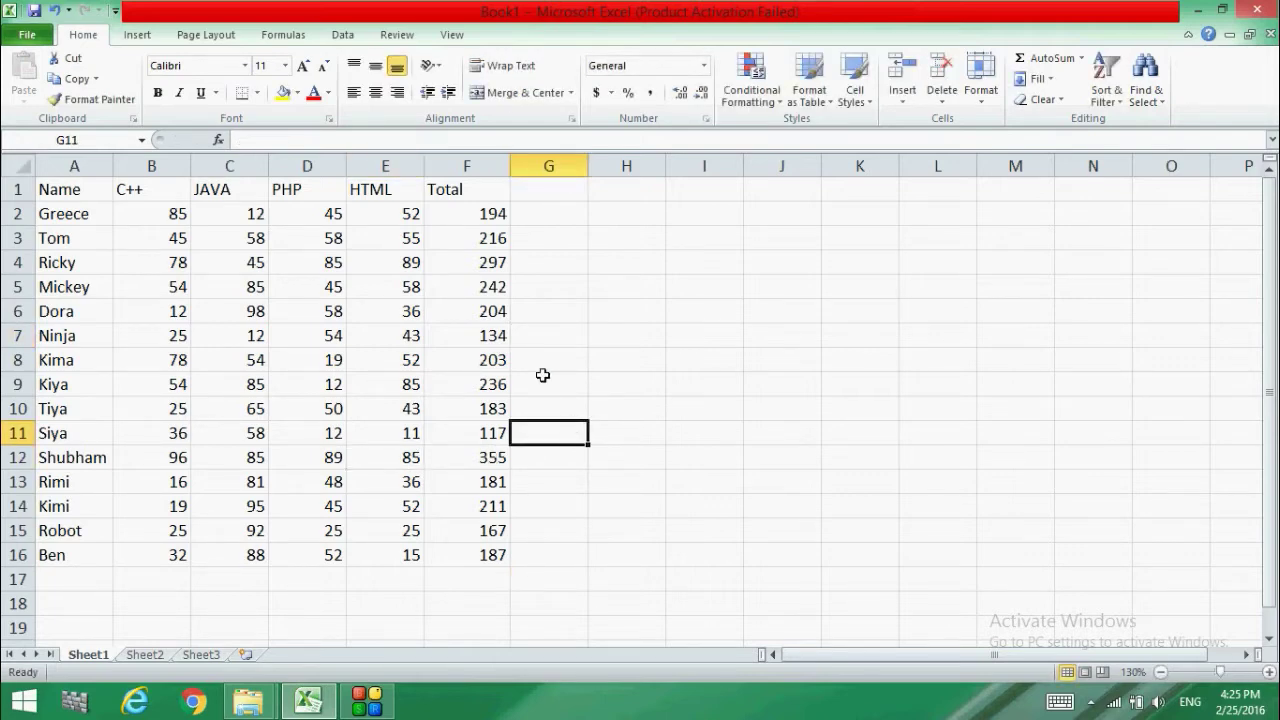
pyautogui.click(411, 461)
pyautogui.doubleClick(411, 461)
pyautogui.press('BackSpace')
pyautogui.press('BackSpace')
pyautogui.write('100')
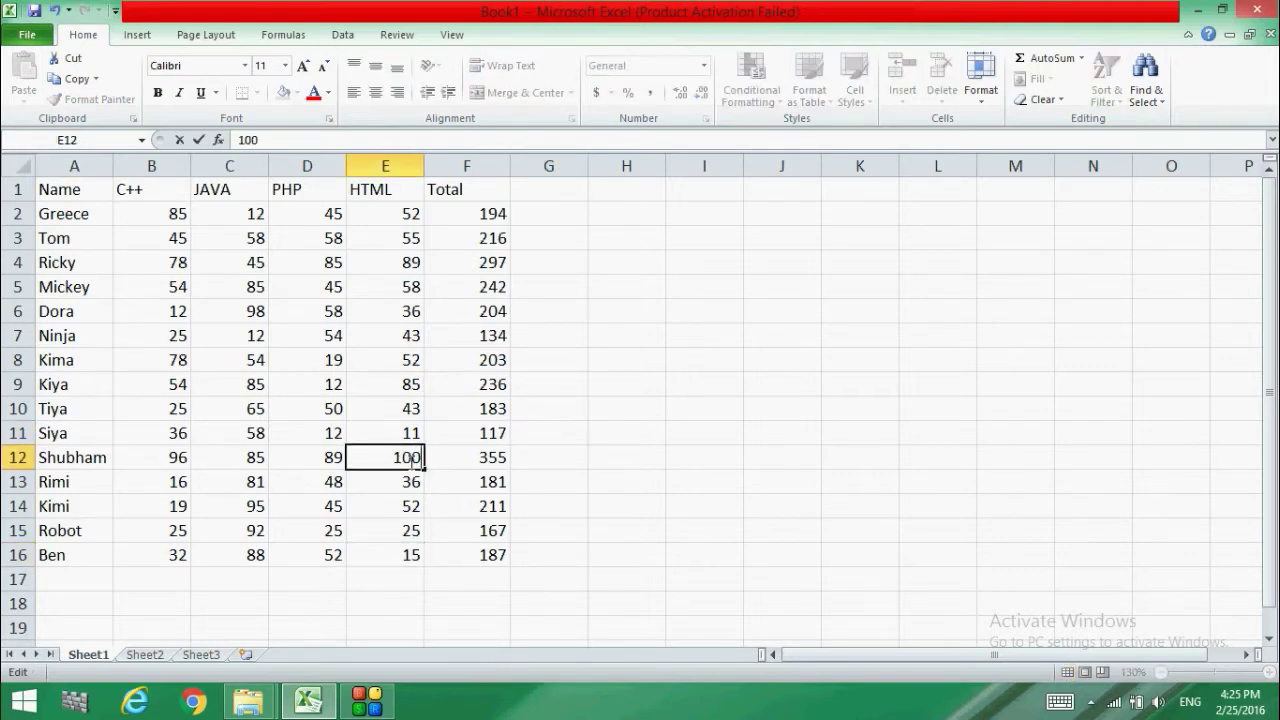
pyautogui.write('0')
pyautogui.press('BackSpace')
pyautogui.press('BackSpace')
pyautogui.press('BackSpace')
pyautogui.press('BackSpace')
pyautogui.write('99')
pyautogui.click(548, 205)
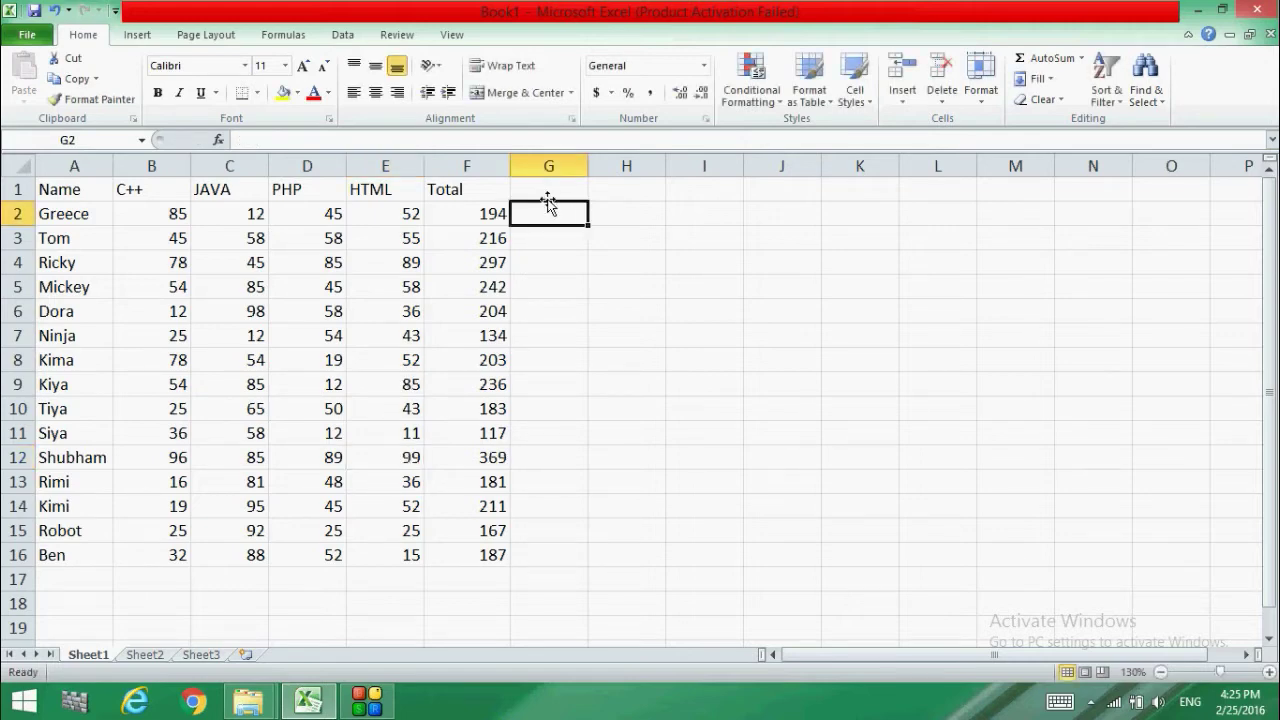
# Add a 'PER' heading in G1 and narrow column G slightly
pyautogui.doubleClick(548, 195)
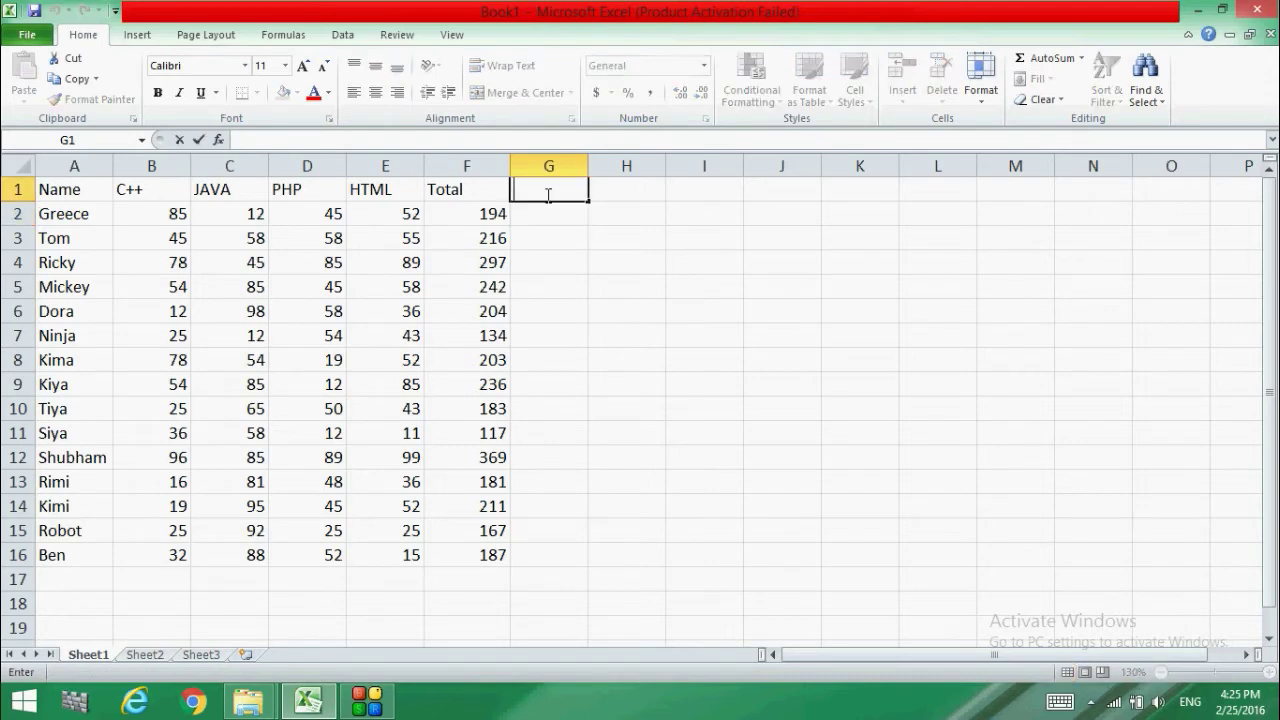
pyautogui.write('PER')
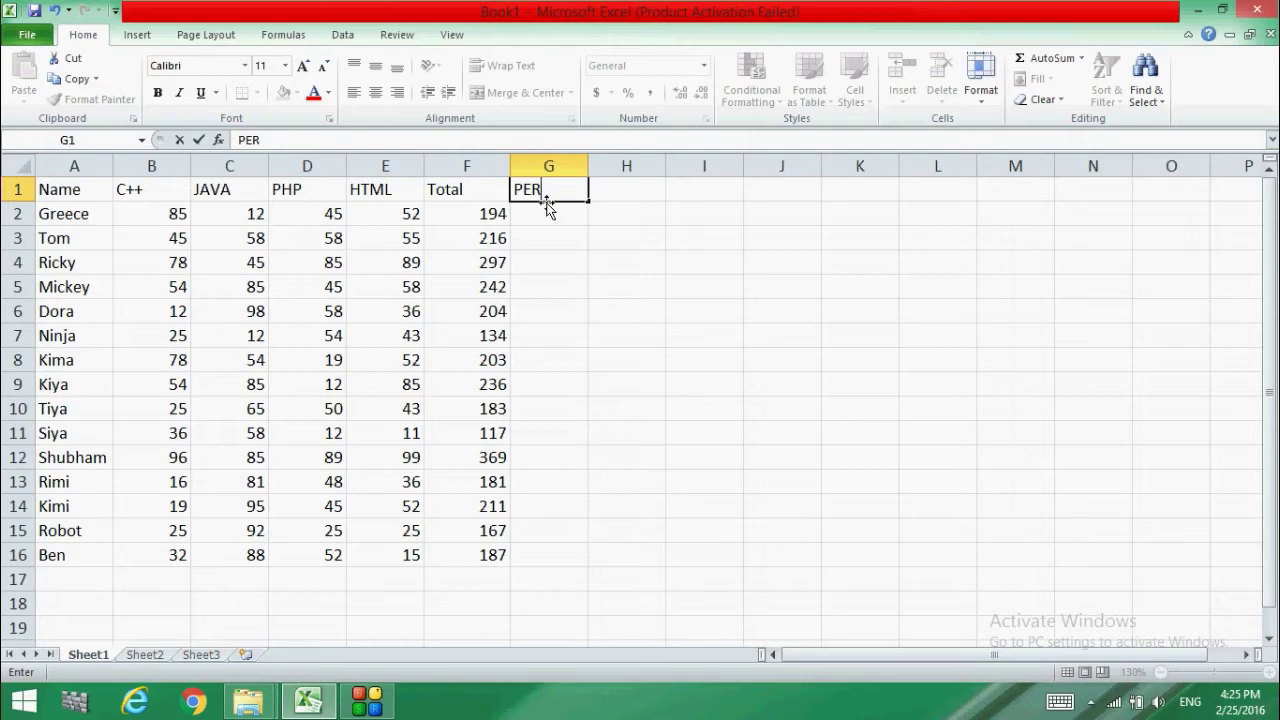
pyautogui.click(545, 210)
pyautogui.click(287, 144)
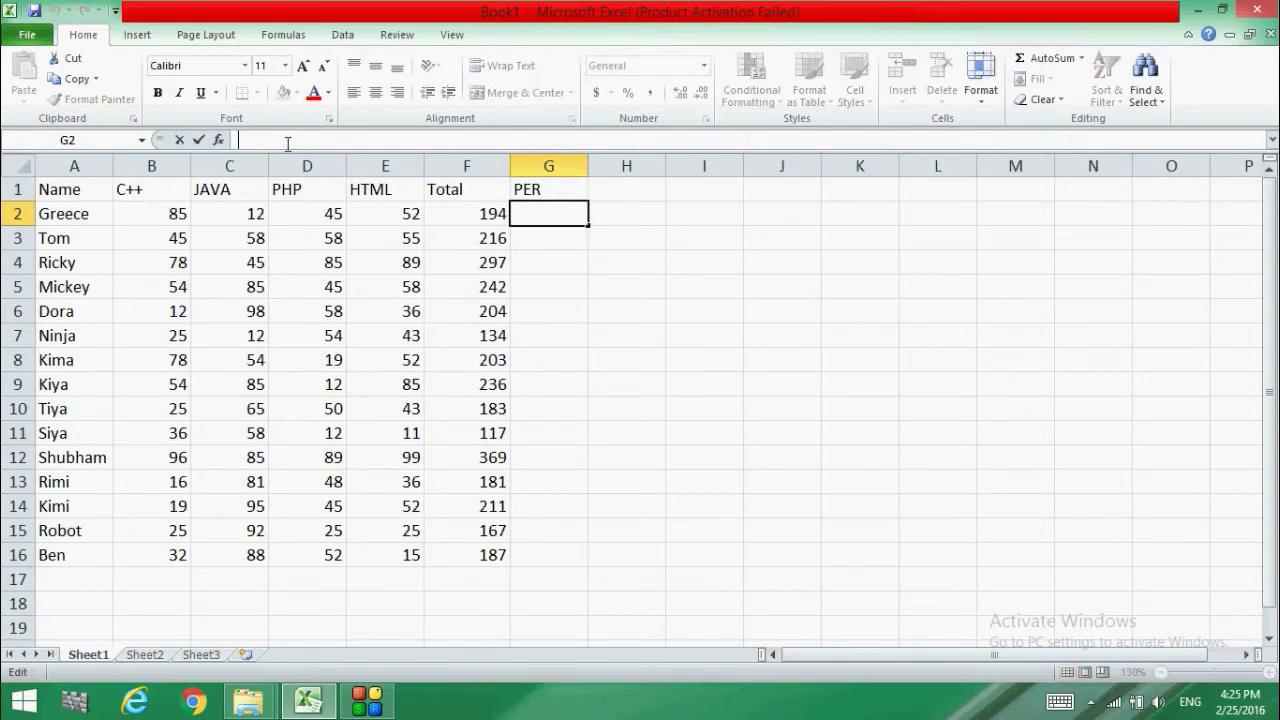
pyautogui.click(631, 220)
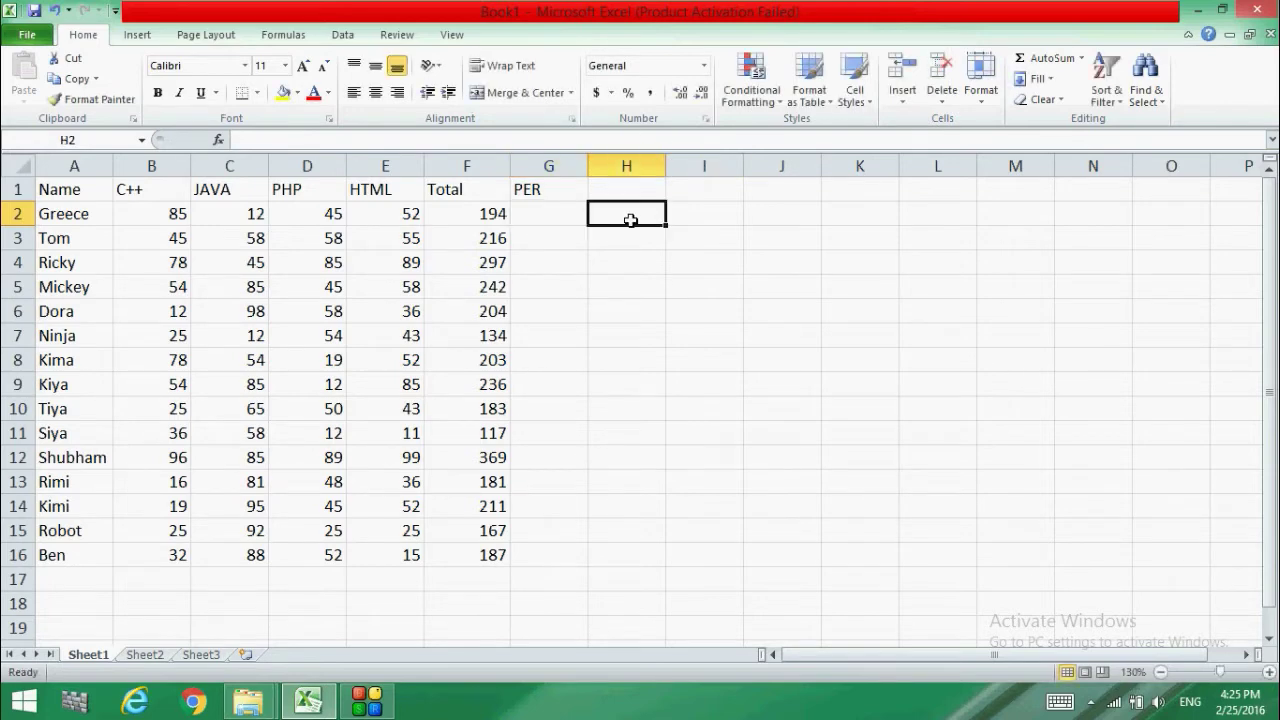
pyautogui.moveTo(587, 166); pyautogui.dragTo(572, 166)
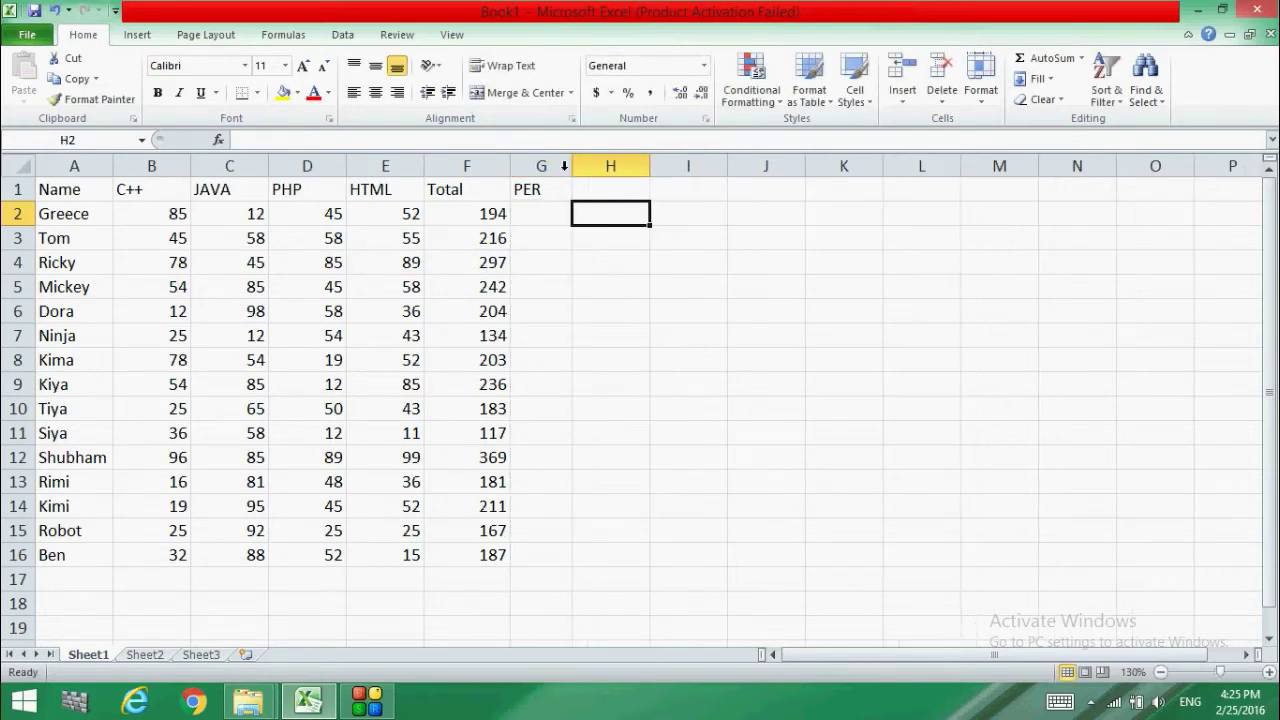
pyautogui.click(537, 213)
# Enter the percentage formula =(F2*100)/400 in G2
pyautogui.click(283, 138)
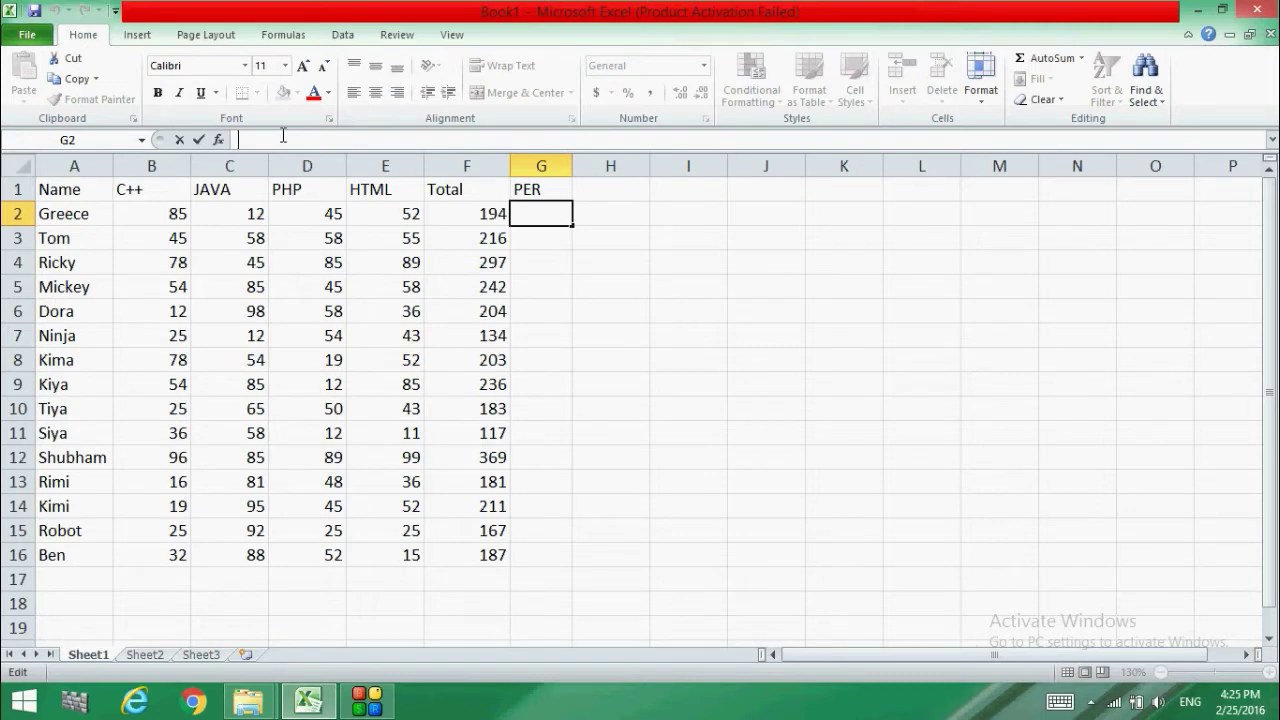
pyautogui.write('=')
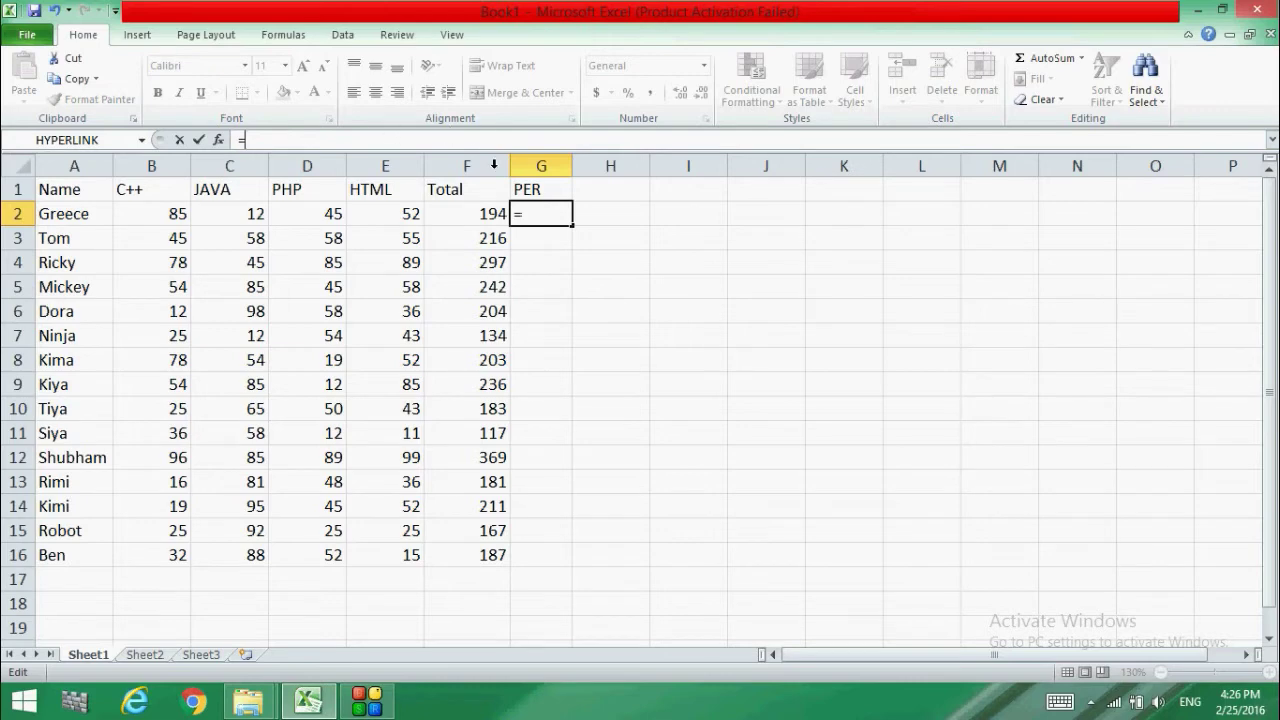
pyautogui.click(476, 233)
pyautogui.click(467, 212)
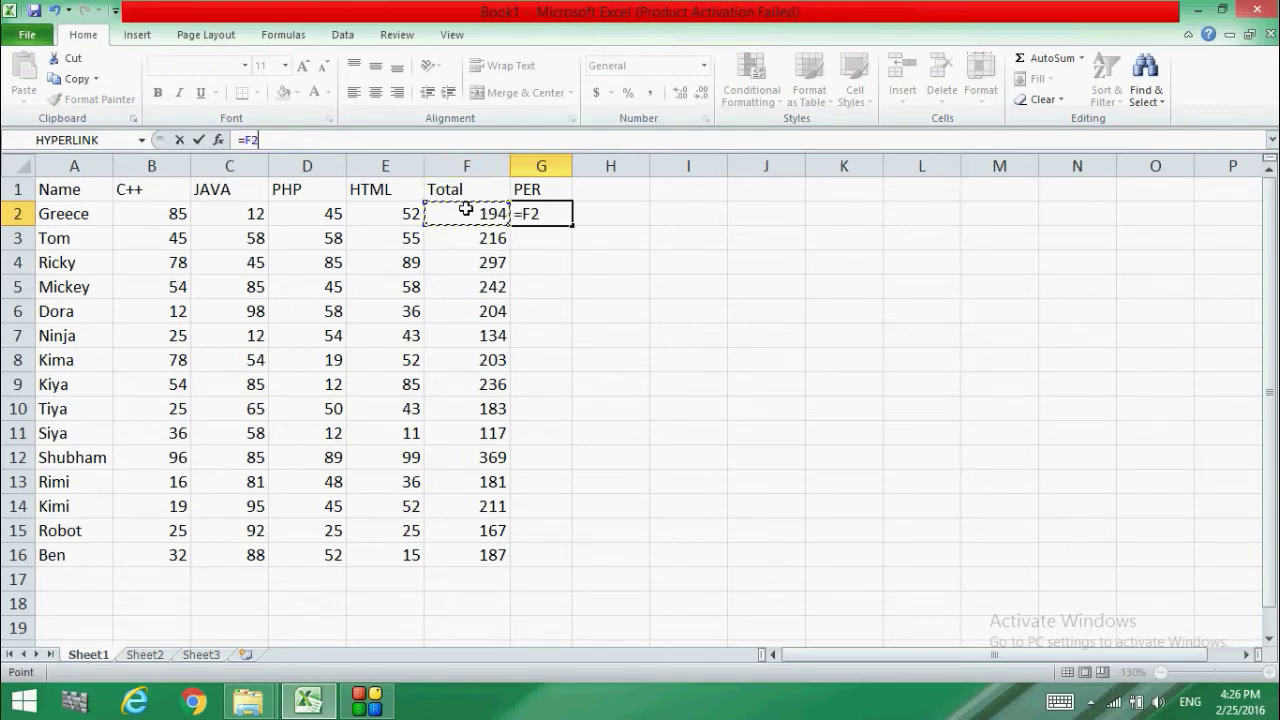
pyautogui.write('/')
pyautogui.press('BackSpace')
pyautogui.click(246, 140)
pyautogui.write('(F2')
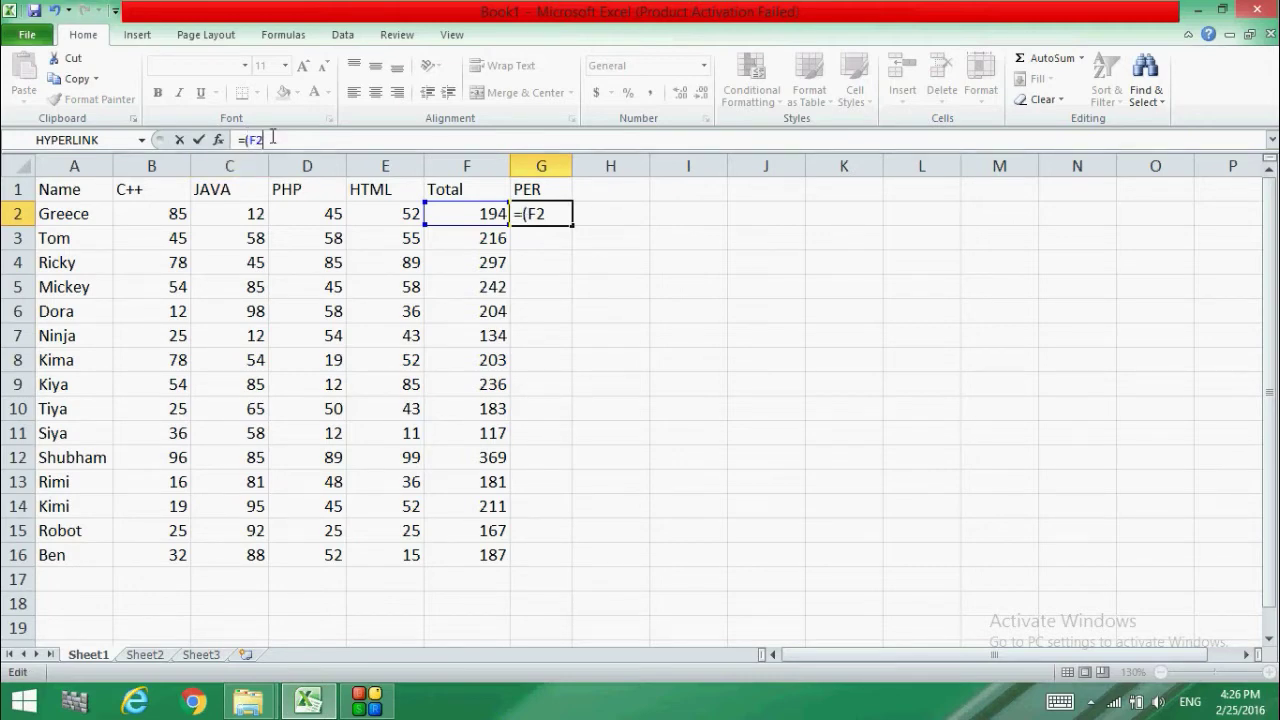
pyautogui.write('*100)/')
pyautogui.write('400')
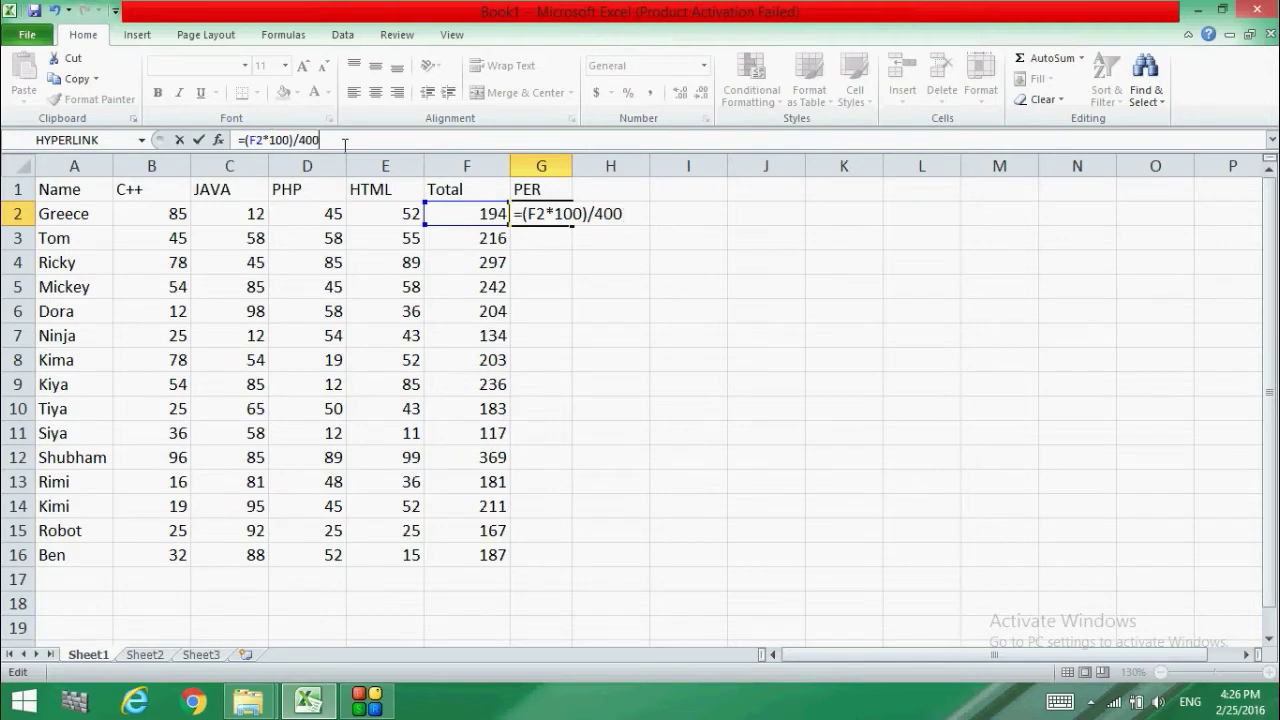
pyautogui.press('Return')
# Fill the percentage formula down from G2 to G16
pyautogui.click(562, 212)
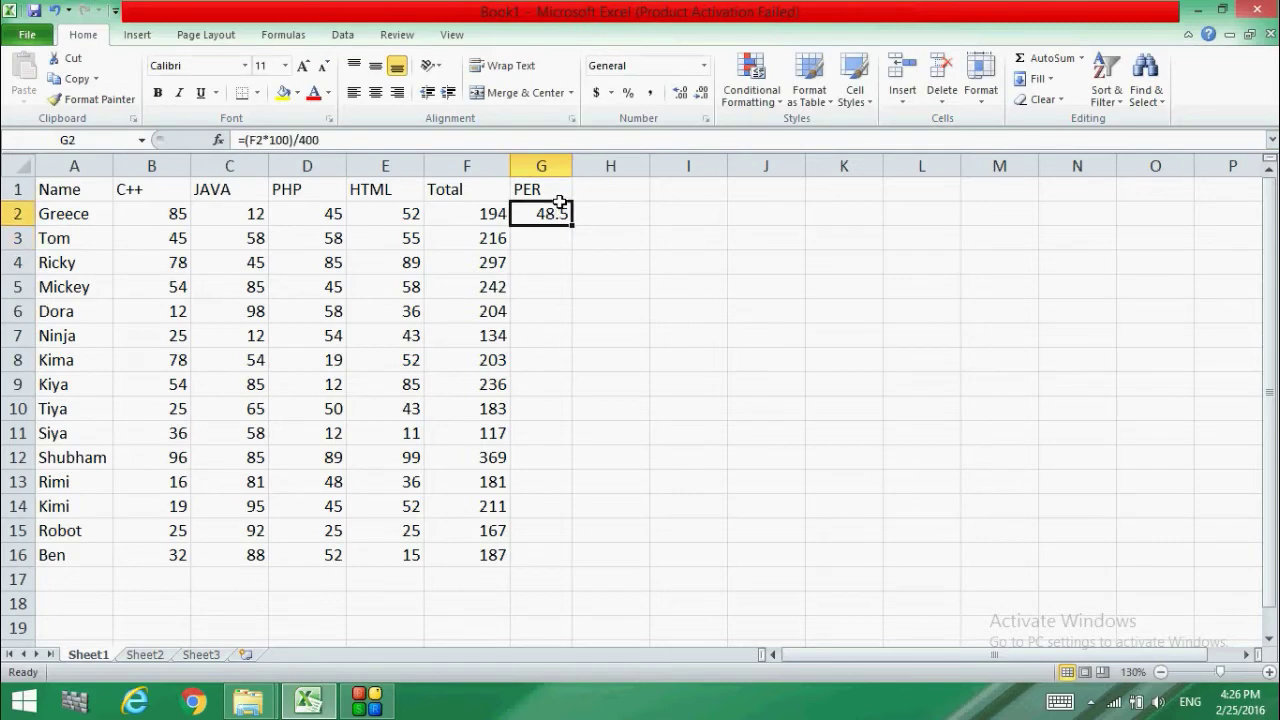
pyautogui.moveTo(569, 225); pyautogui.dragTo(582, 567)
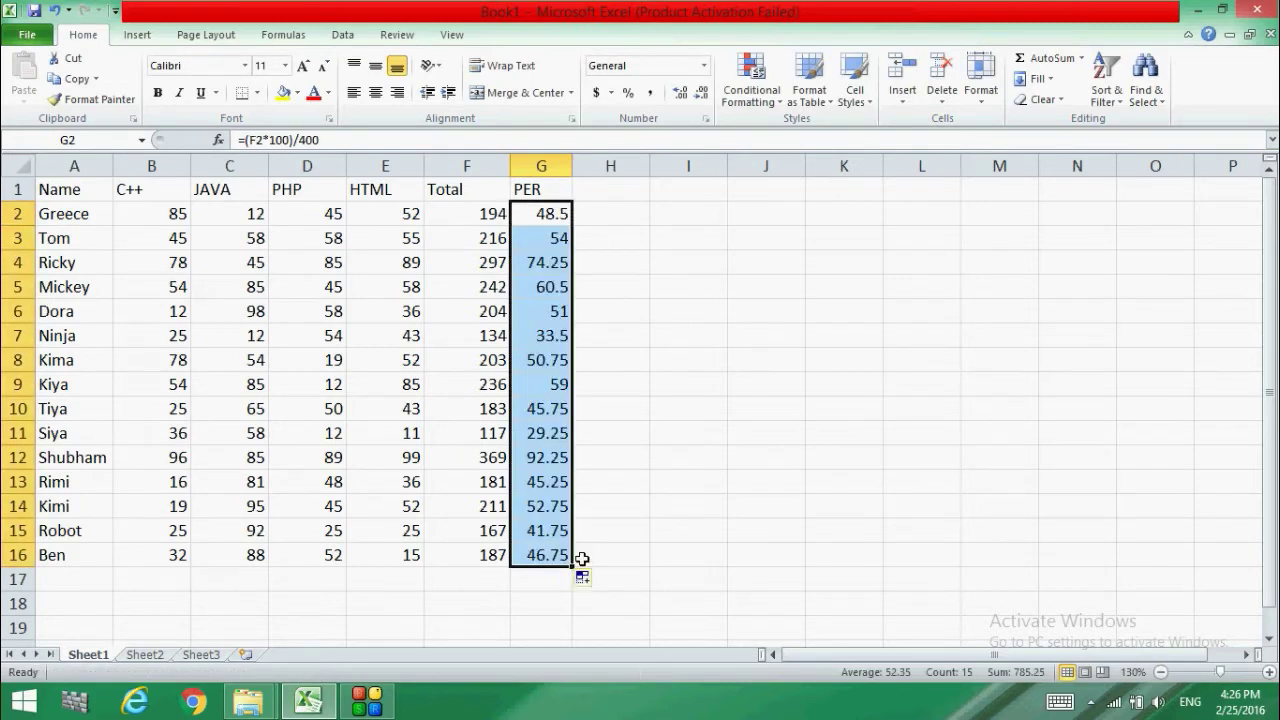
pyautogui.click(650, 345)
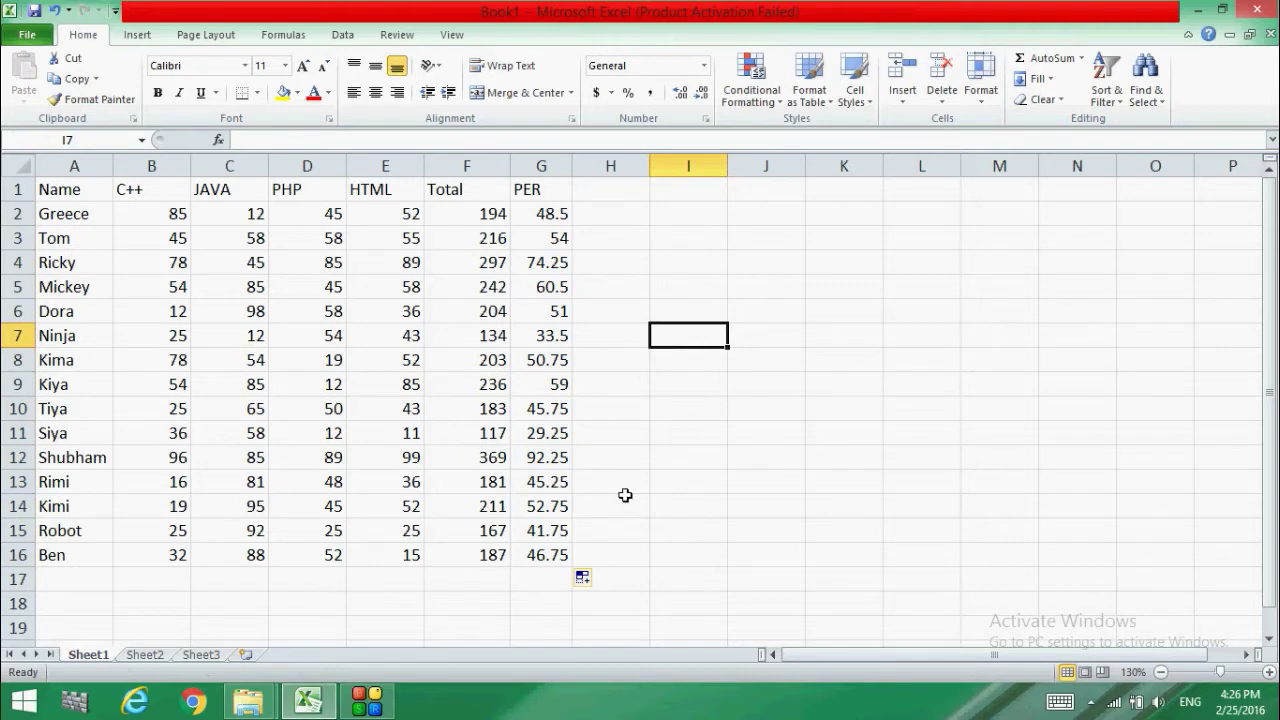
# Type the heading 'DIV' into cell H1
pyautogui.click(605, 214)
pyautogui.click(601, 193)
pyautogui.doubleClick(603, 194)
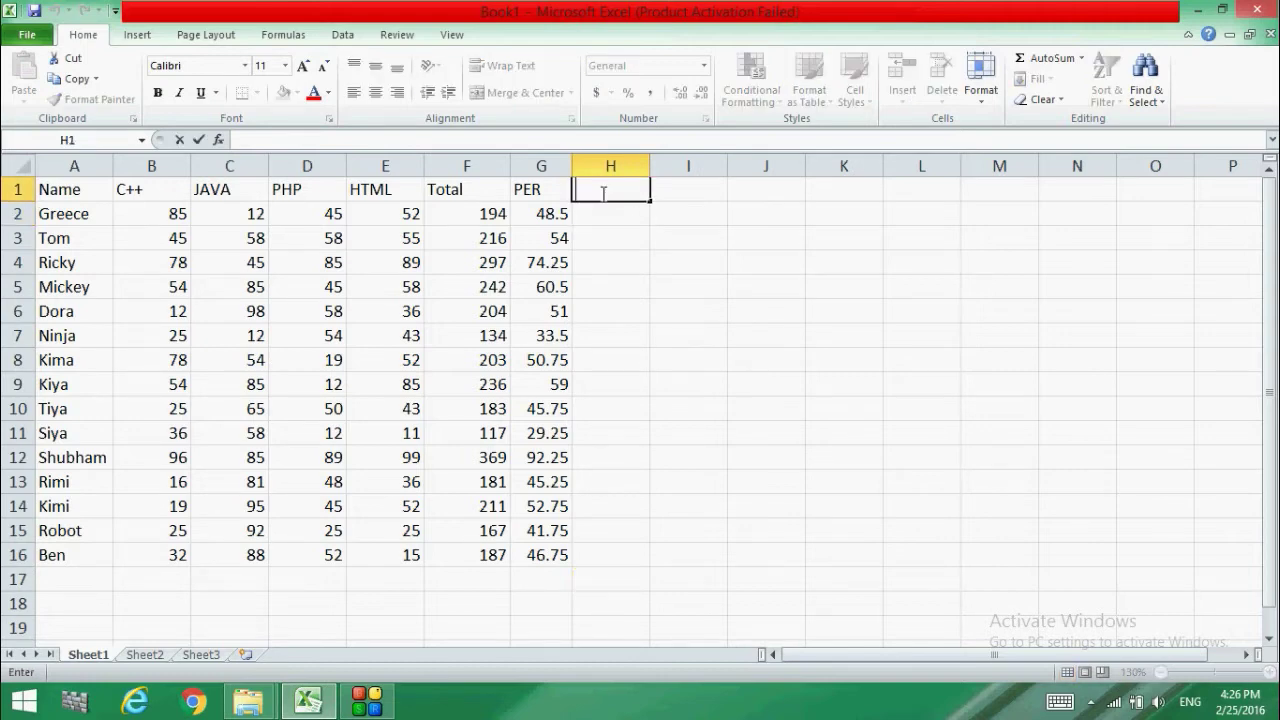
pyautogui.write('=')
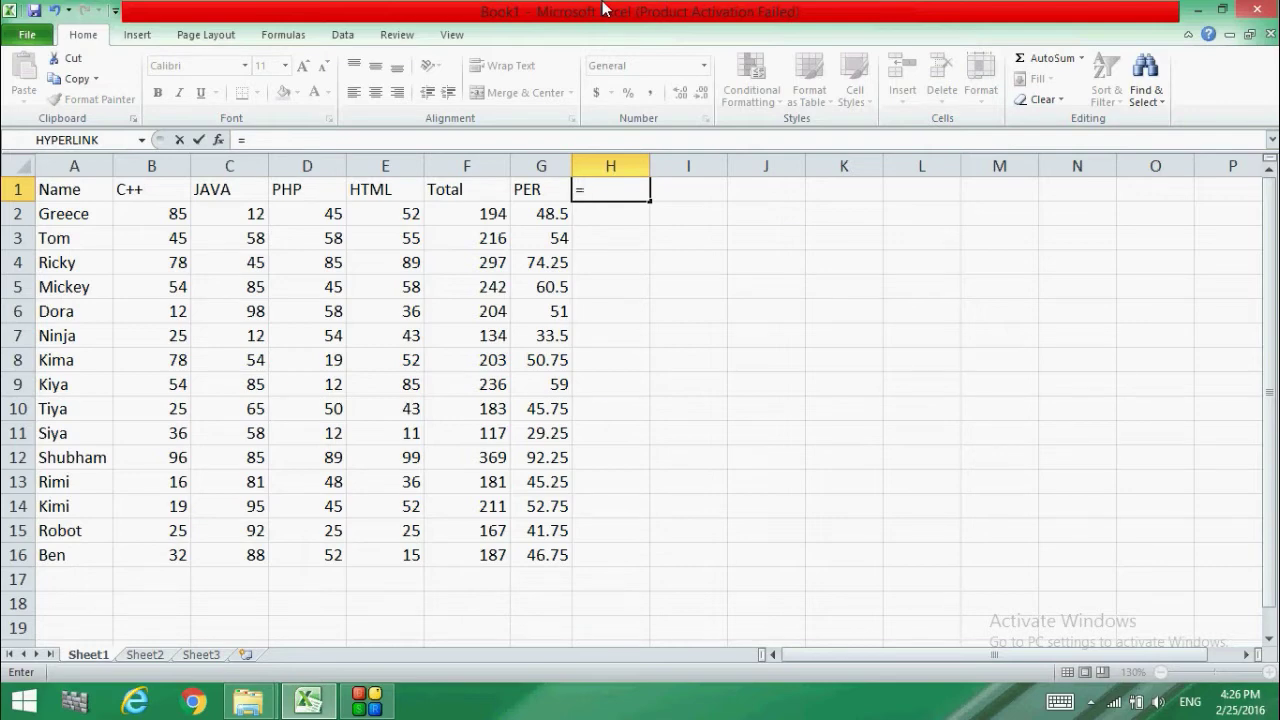
pyautogui.write('f')
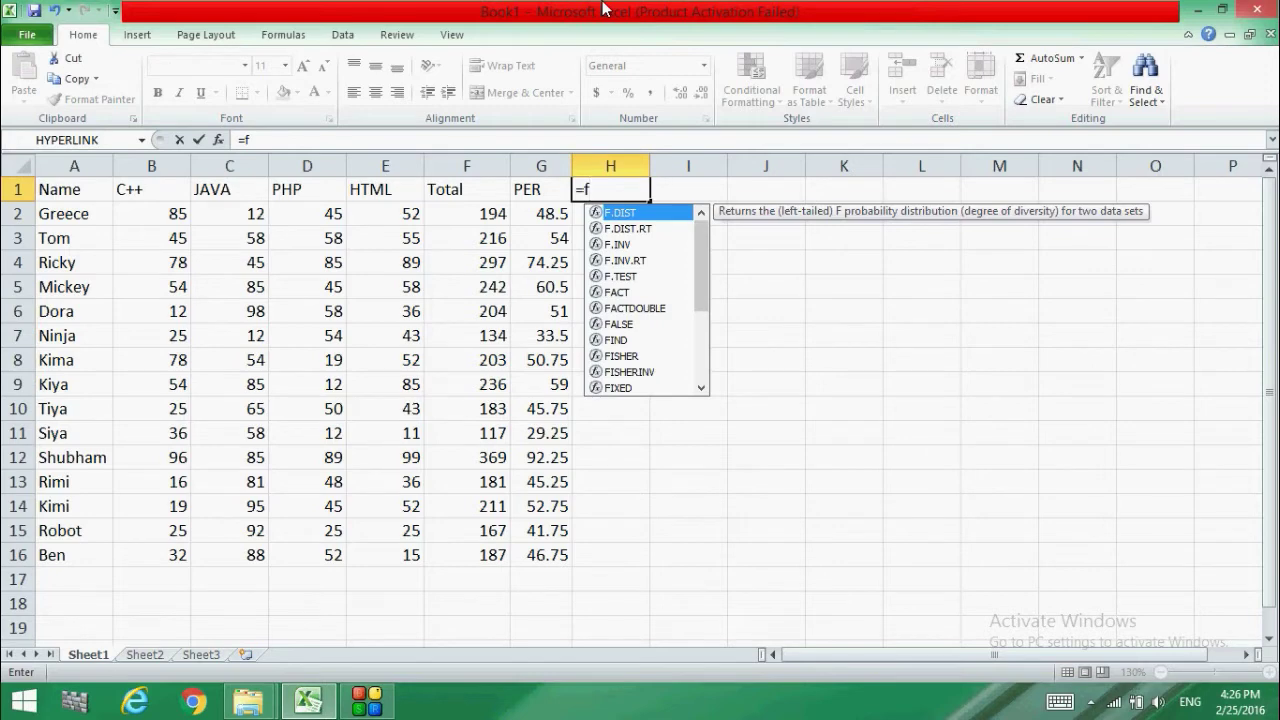
pyautogui.press('BackSpace')
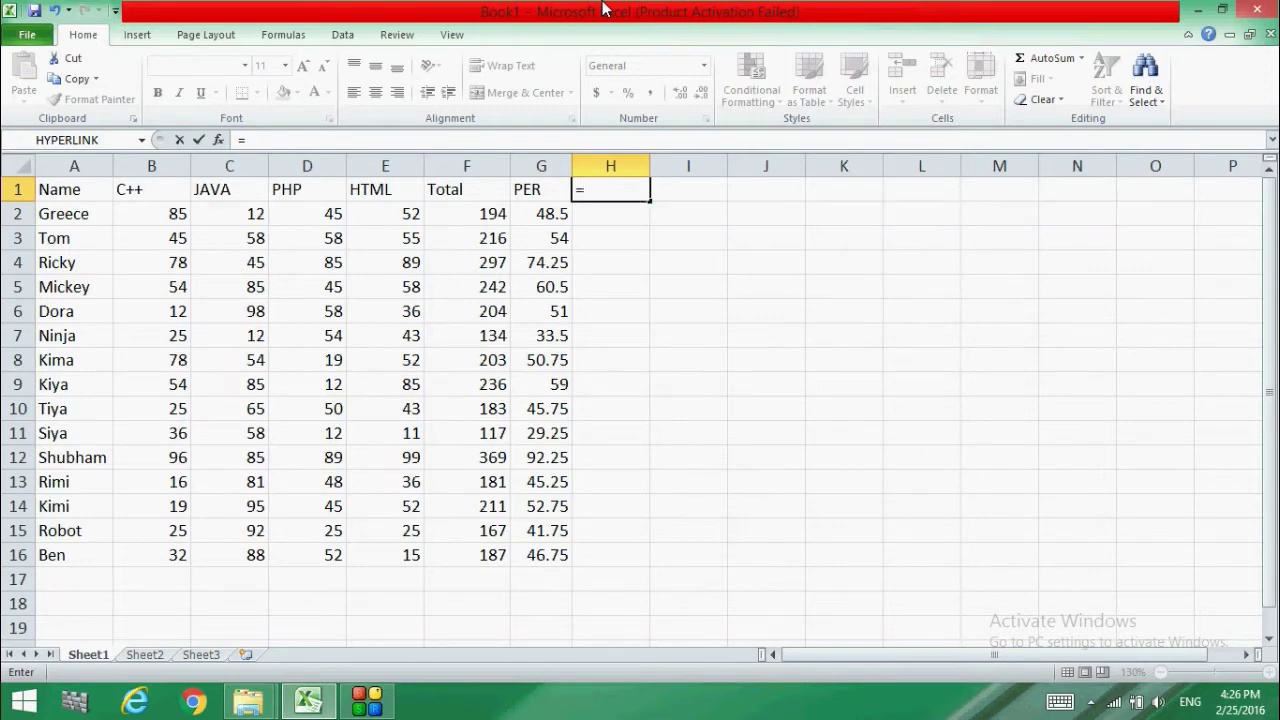
pyautogui.press('BackSpace')
pyautogui.write('DIV')
pyautogui.click(604, 212)
# Begin H2's grade formula as =IF(G2>=60,"")
pyautogui.click(412, 139)
pyautogui.write('=if()')
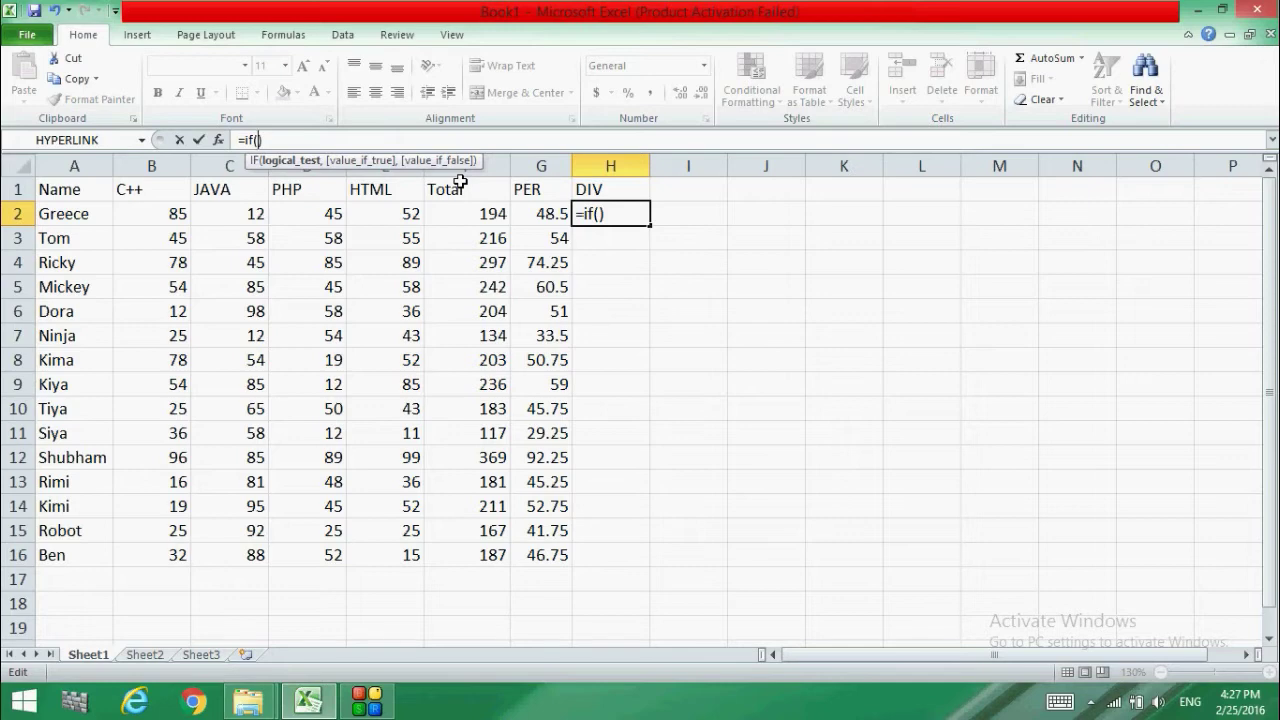
pyautogui.click(540, 215)
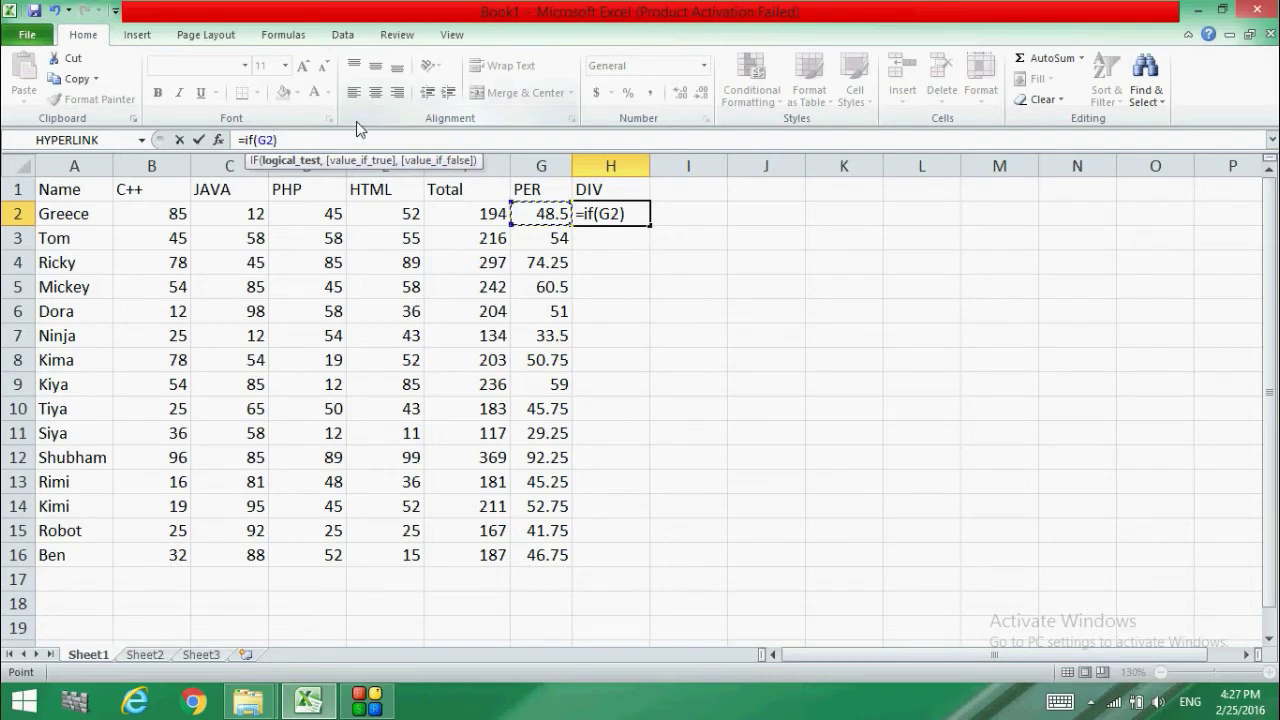
pyautogui.write('>')
pyautogui.write('=')
pyautogui.write('60')
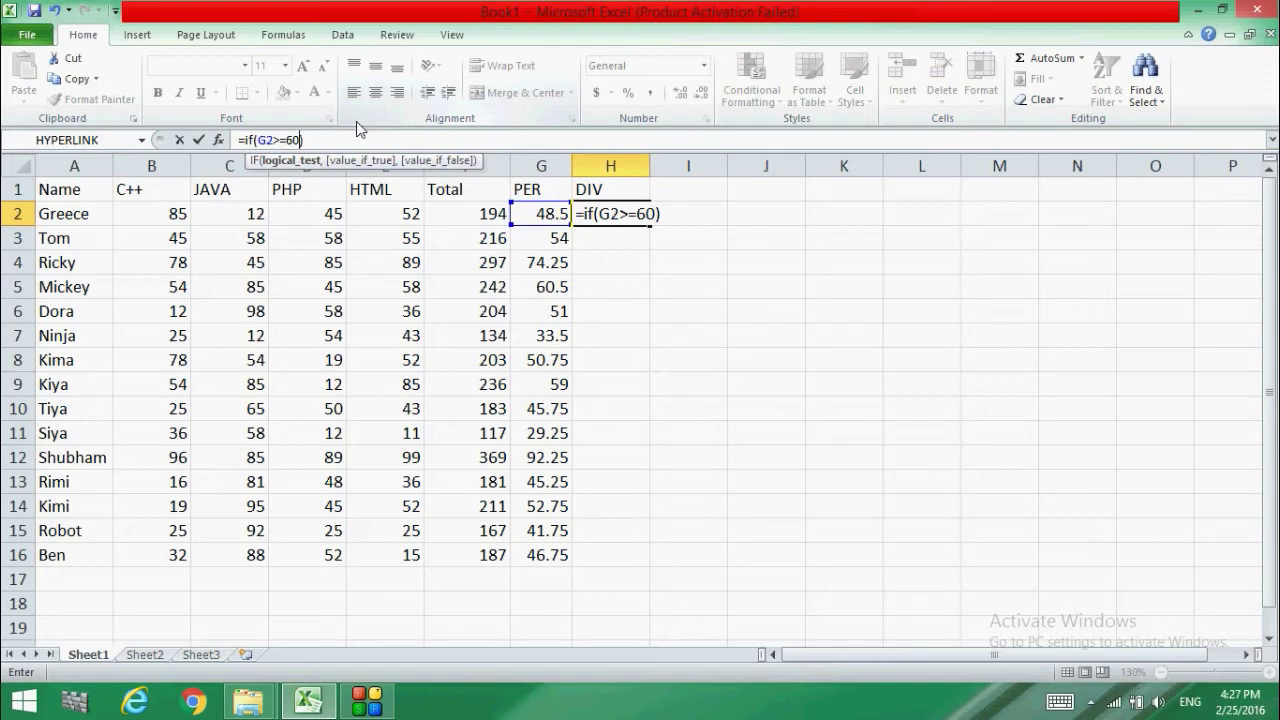
pyautogui.write(',""')
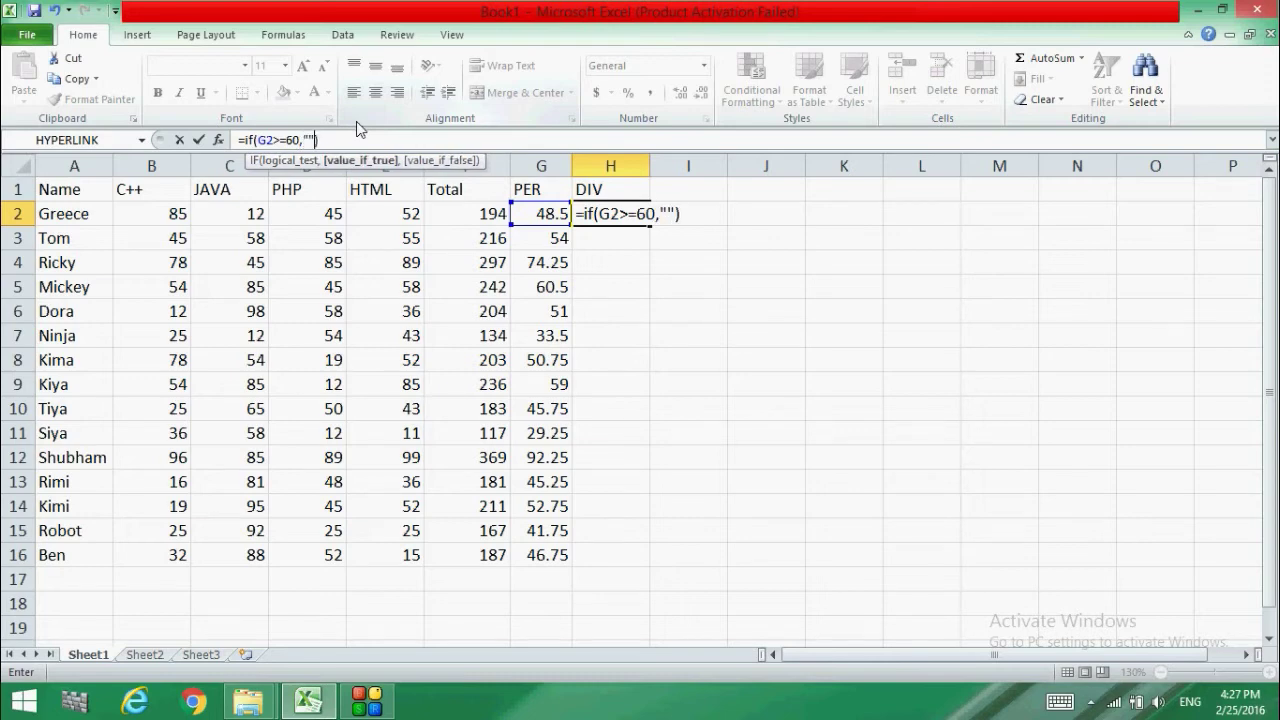
pyautogui.hotkey('shift', 'Tab')
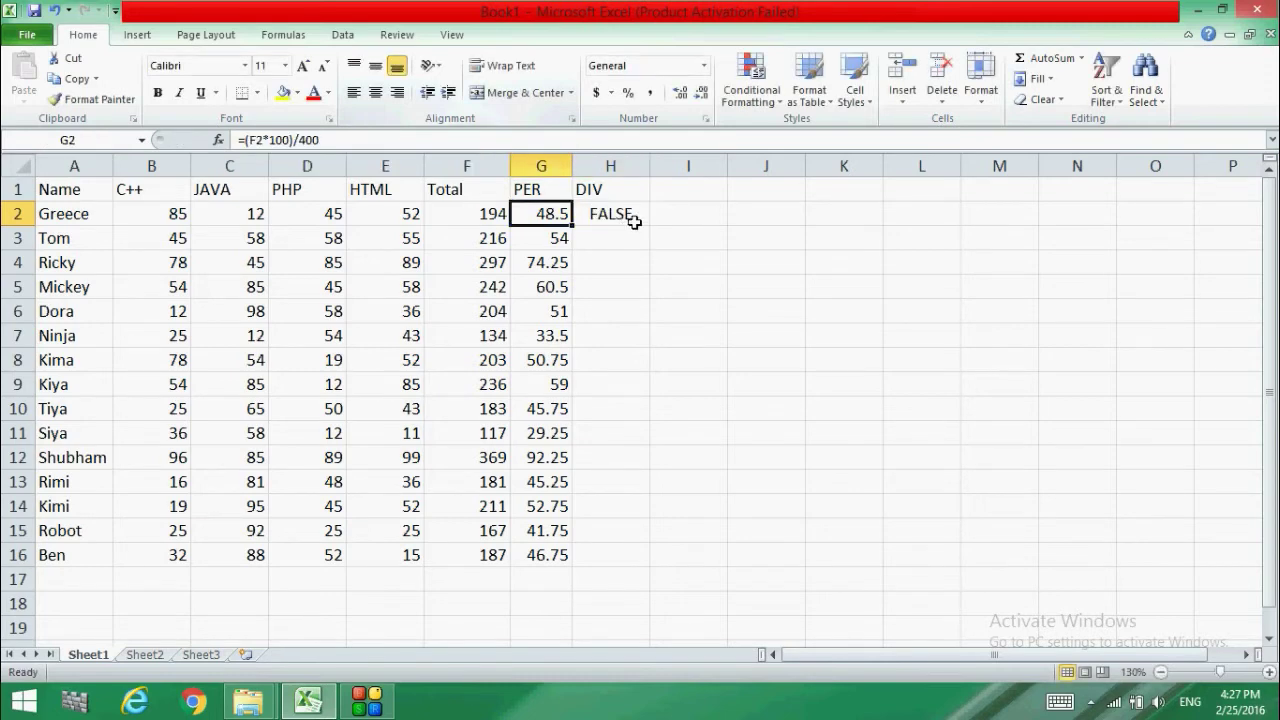
pyautogui.click(632, 217)
# Make "1st" the result when PER is at least 60, followed by a comma
pyautogui.click(313, 139)
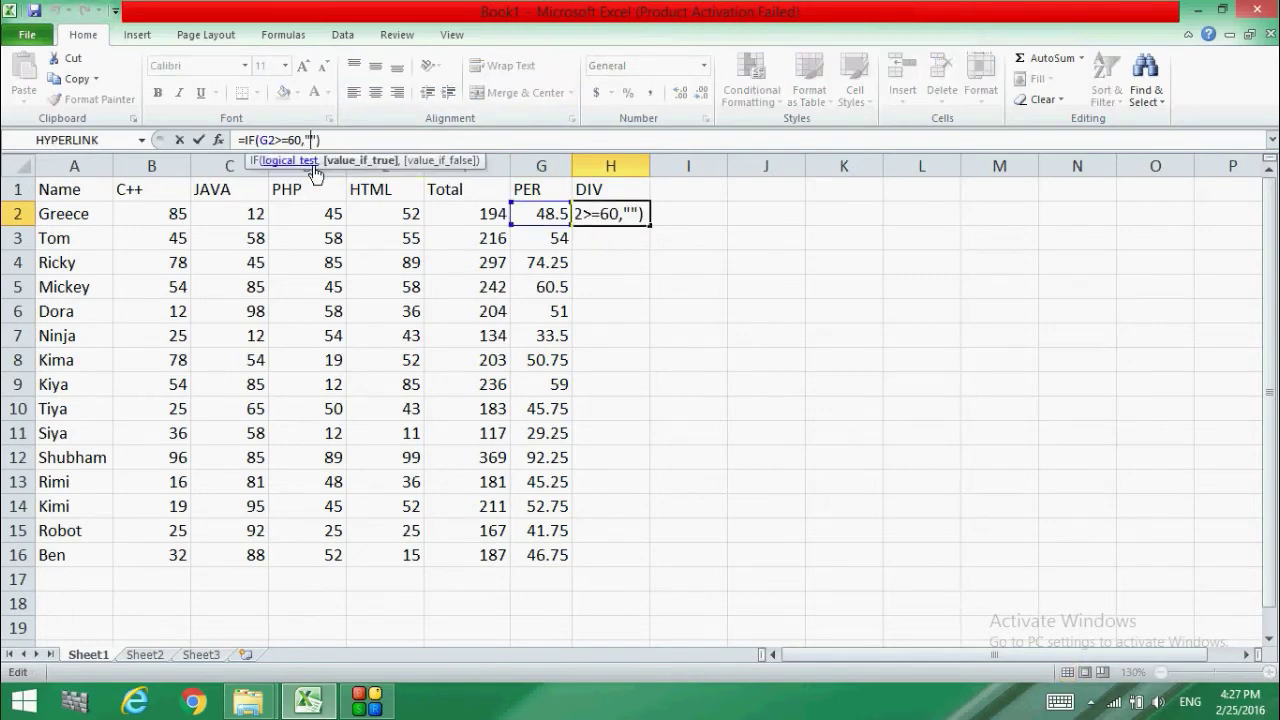
pyautogui.press('End')
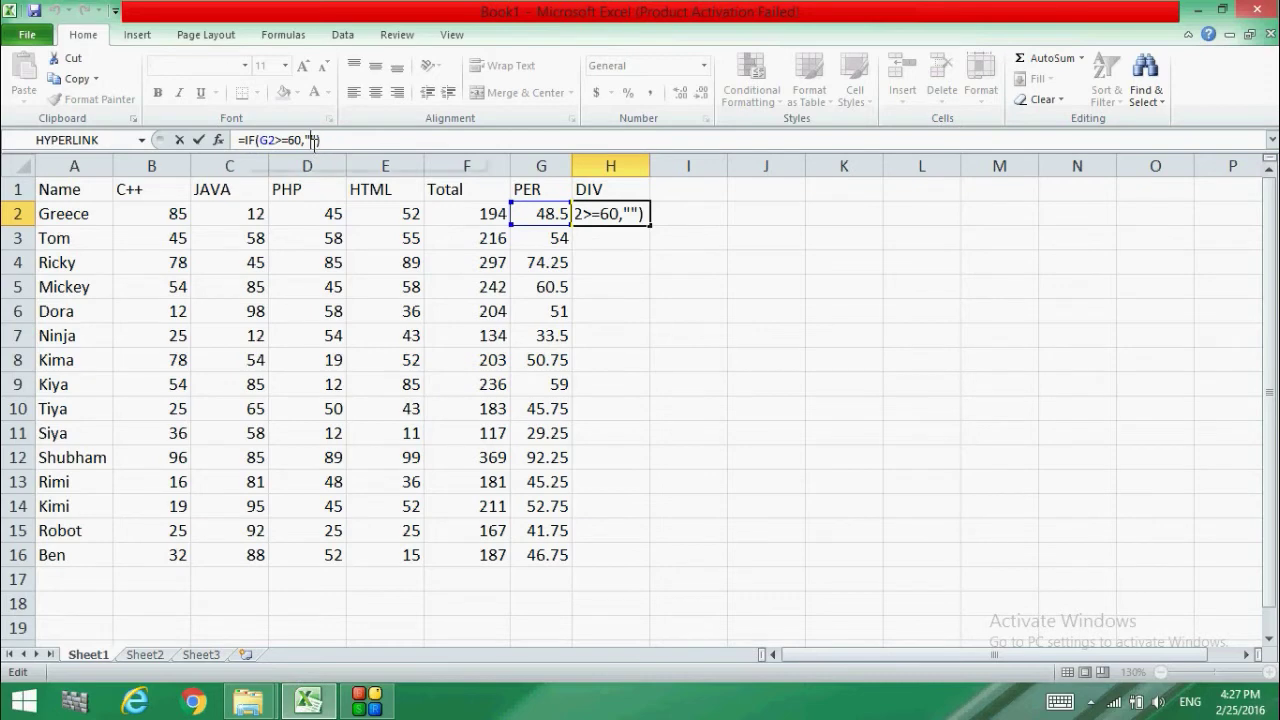
pyautogui.click(314, 140)
pyautogui.write('1')
pyautogui.write('St')
pyautogui.press('BackSpace')
pyautogui.press('BackSpace')
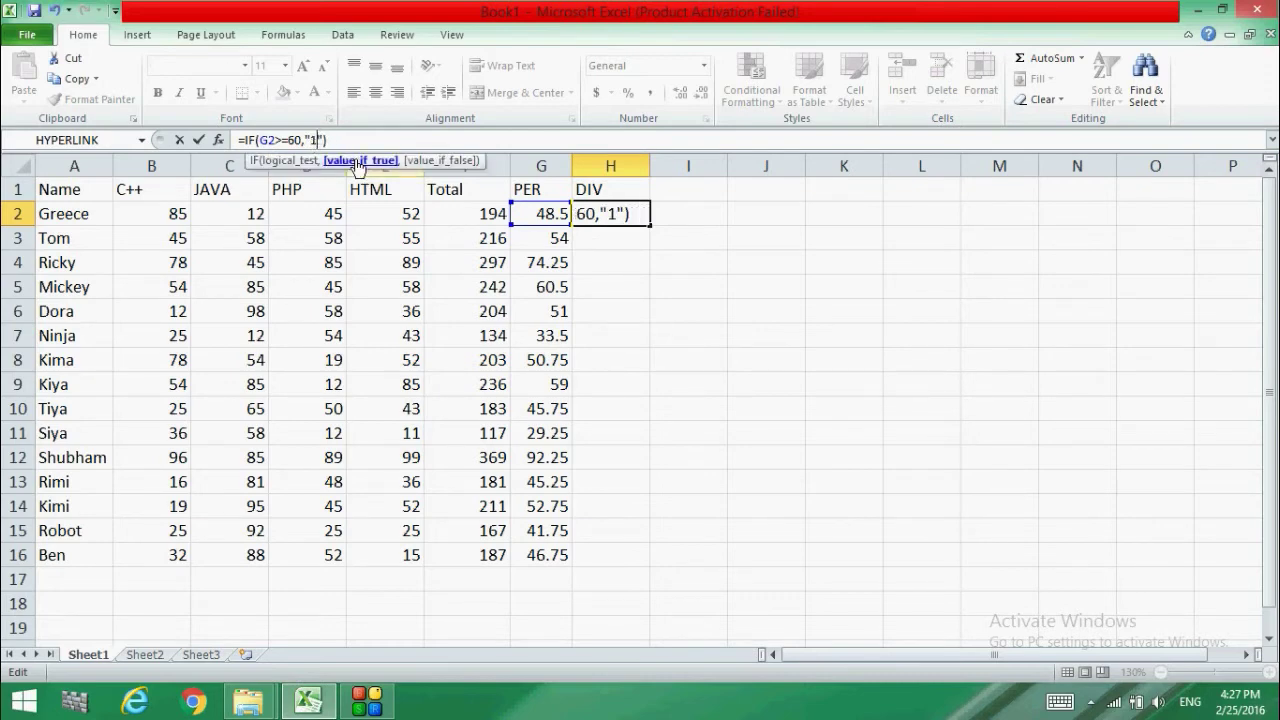
pyautogui.write('st')
pyautogui.press('BackSpace')
pyautogui.write(',')
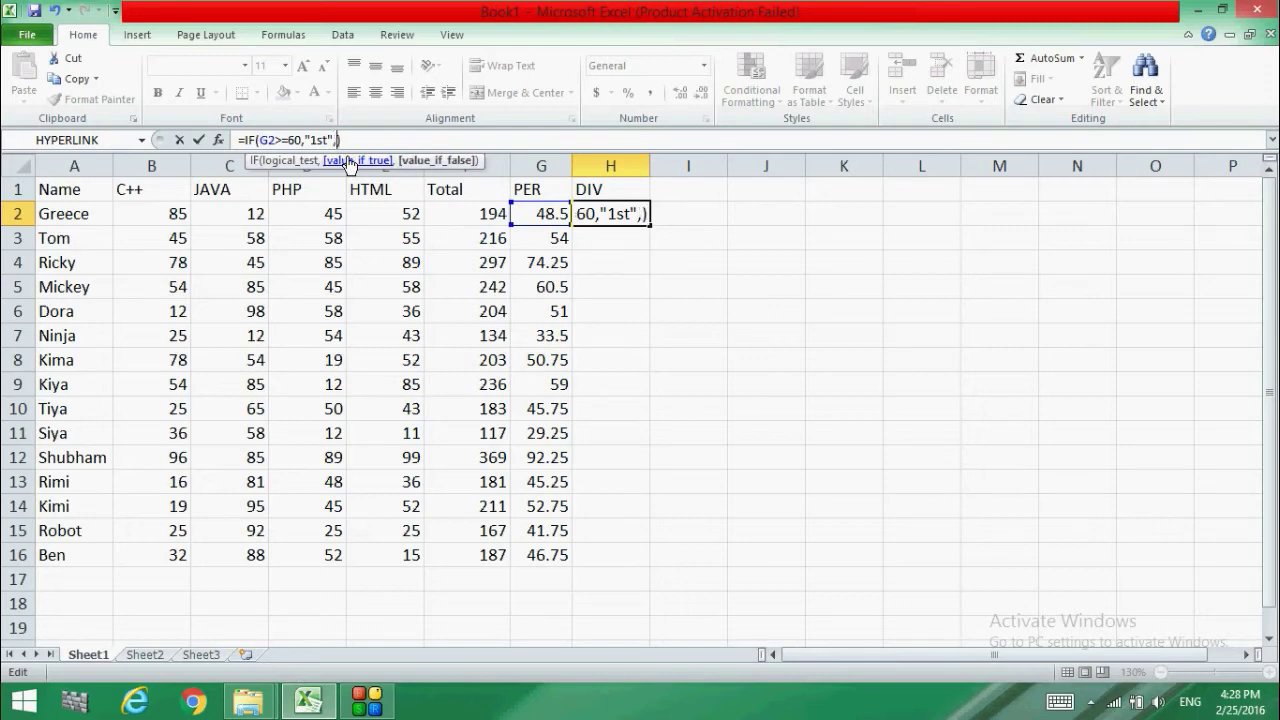
# Nest a second IF testing G2>=45 inside H2's formula
pyautogui.click(641, 214)
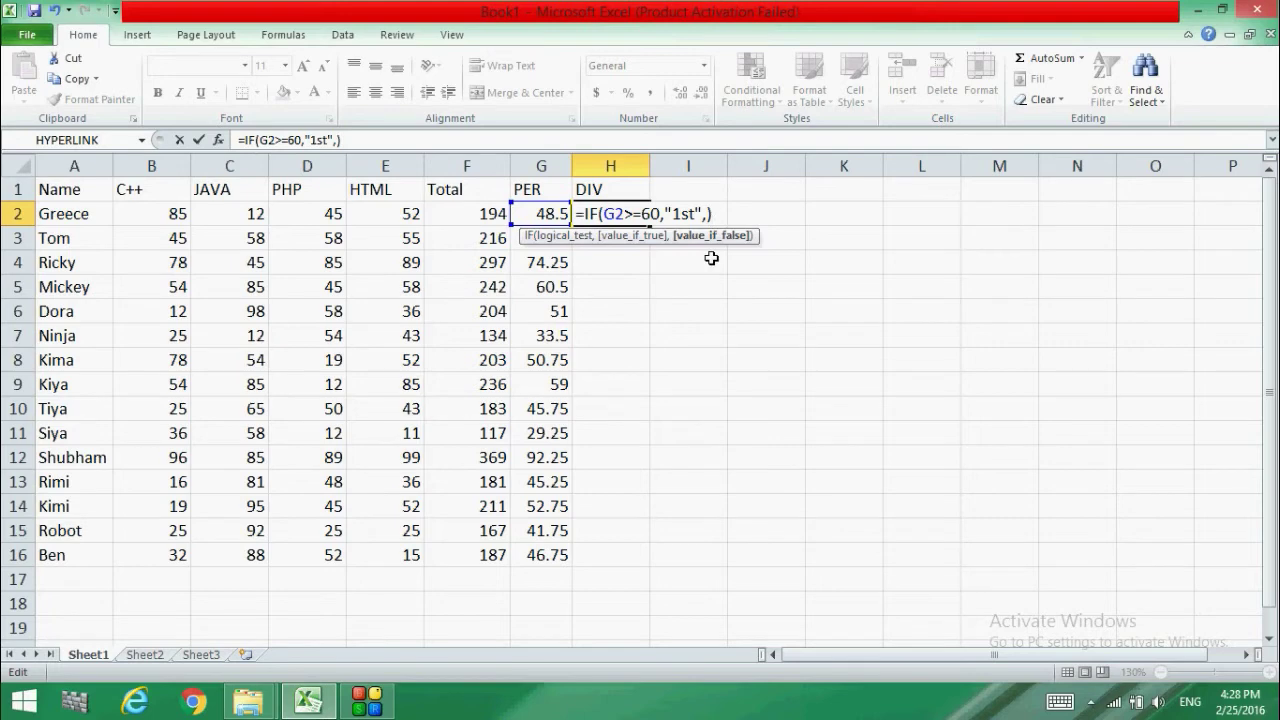
pyautogui.write('if')
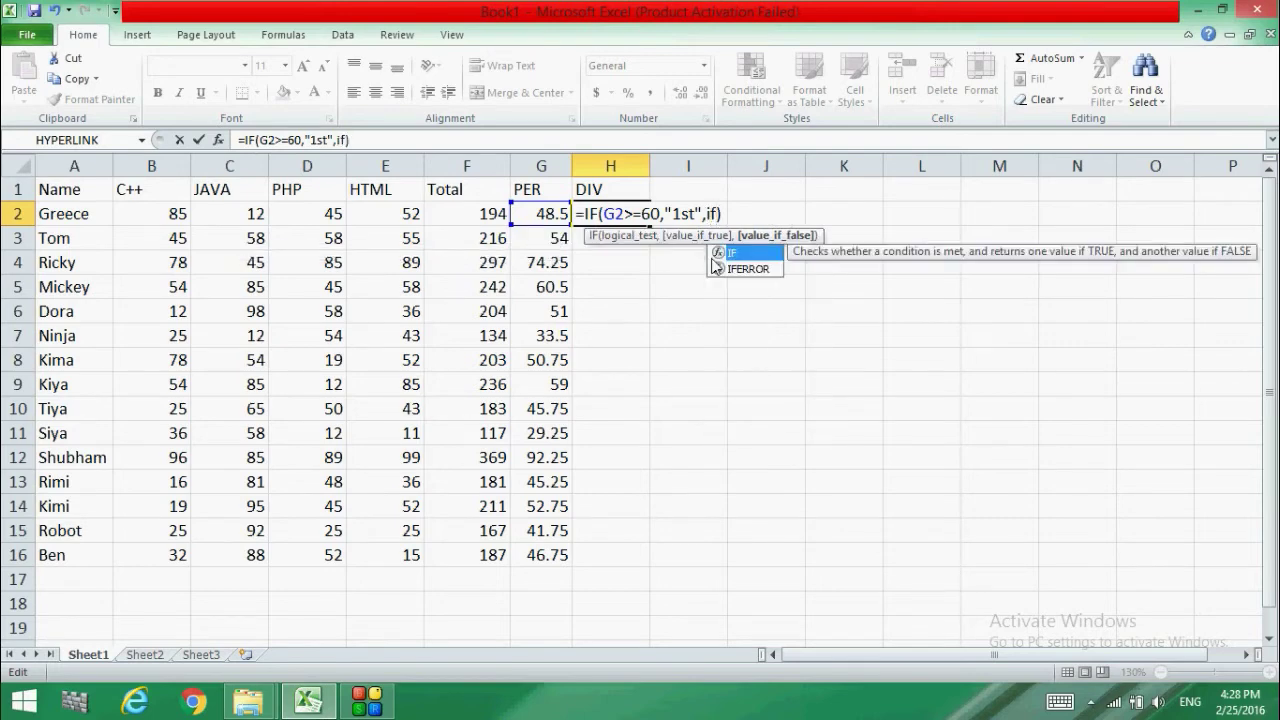
pyautogui.write('()')
pyautogui.press('Left')
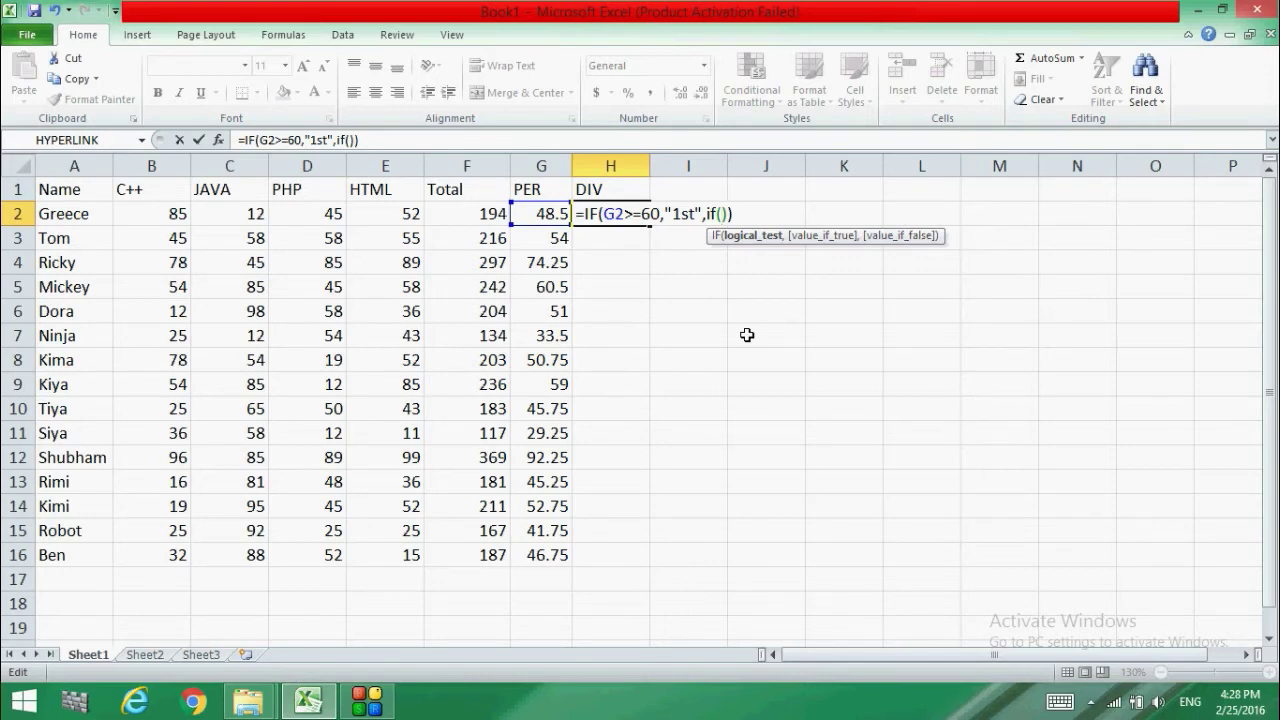
pyautogui.click(537, 215)
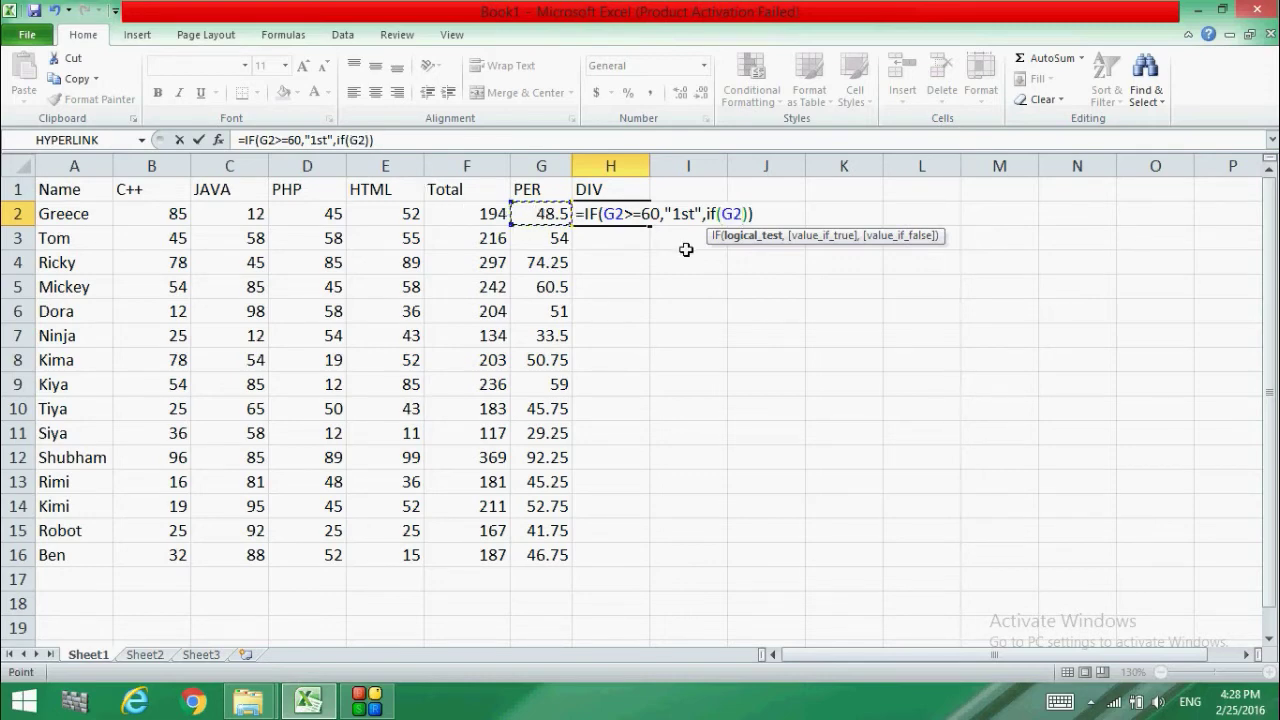
pyautogui.write('>=45')
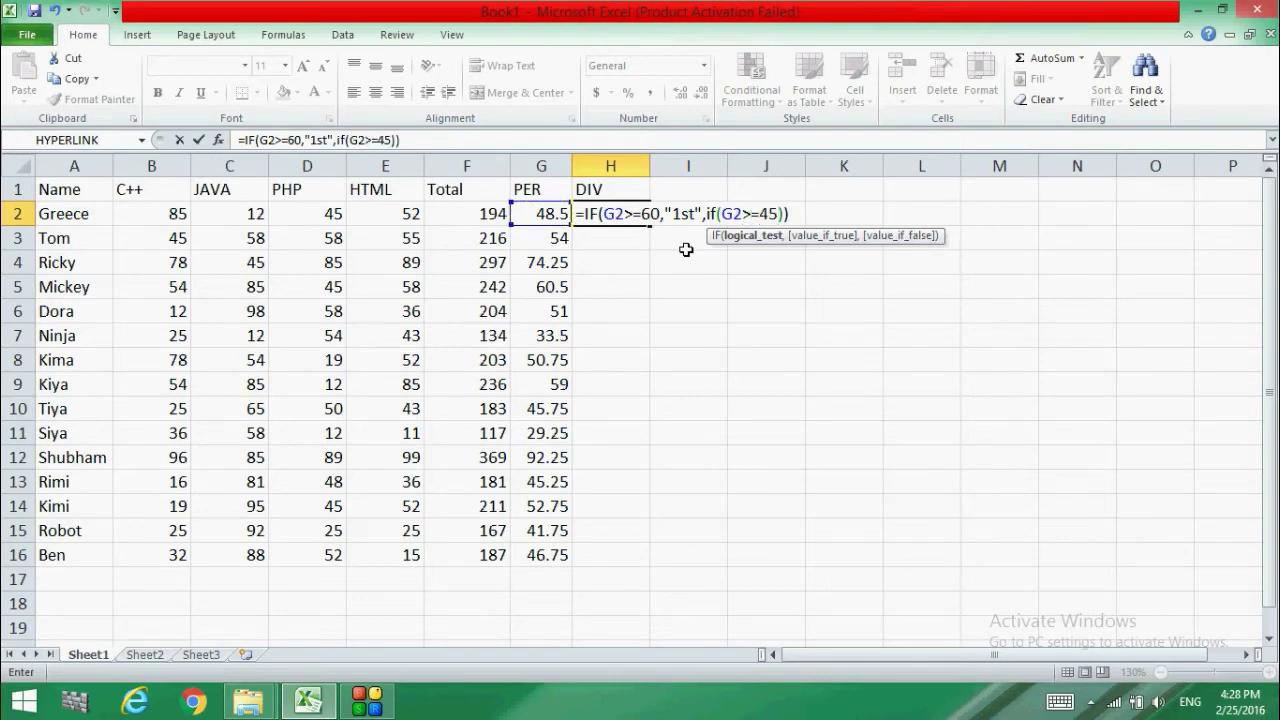
pyautogui.write(',""')
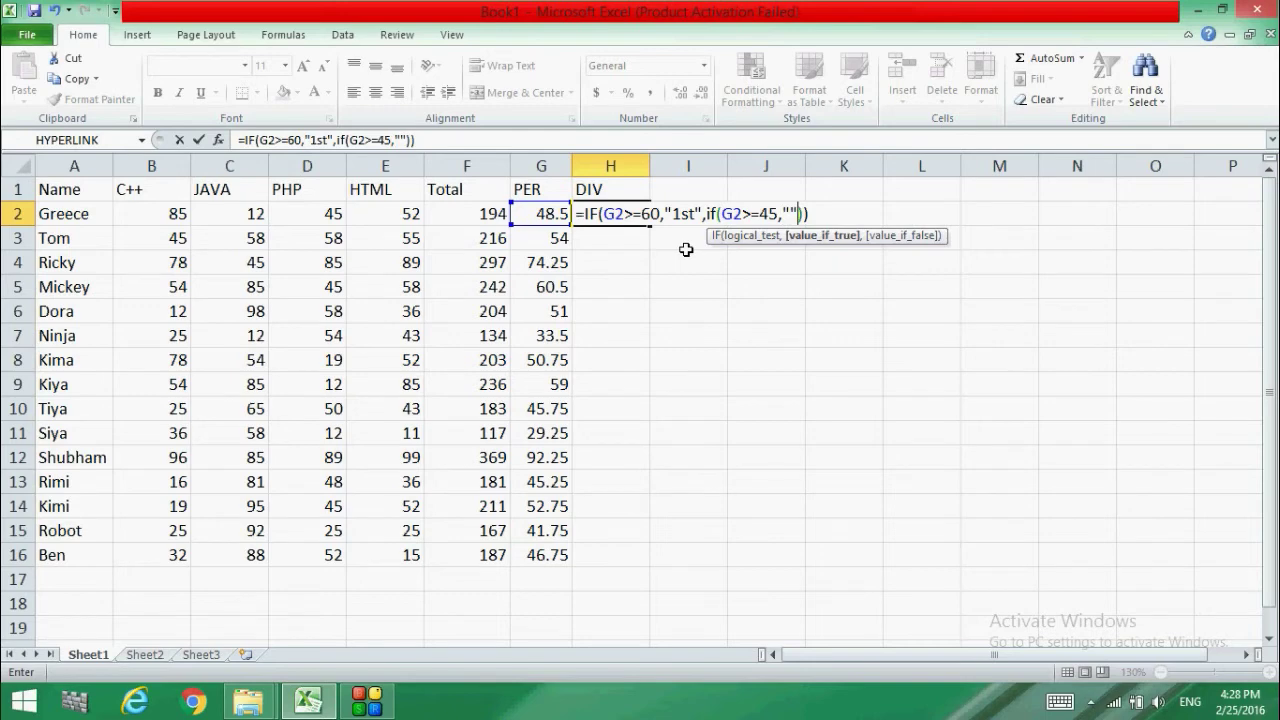
pyautogui.press('Left')
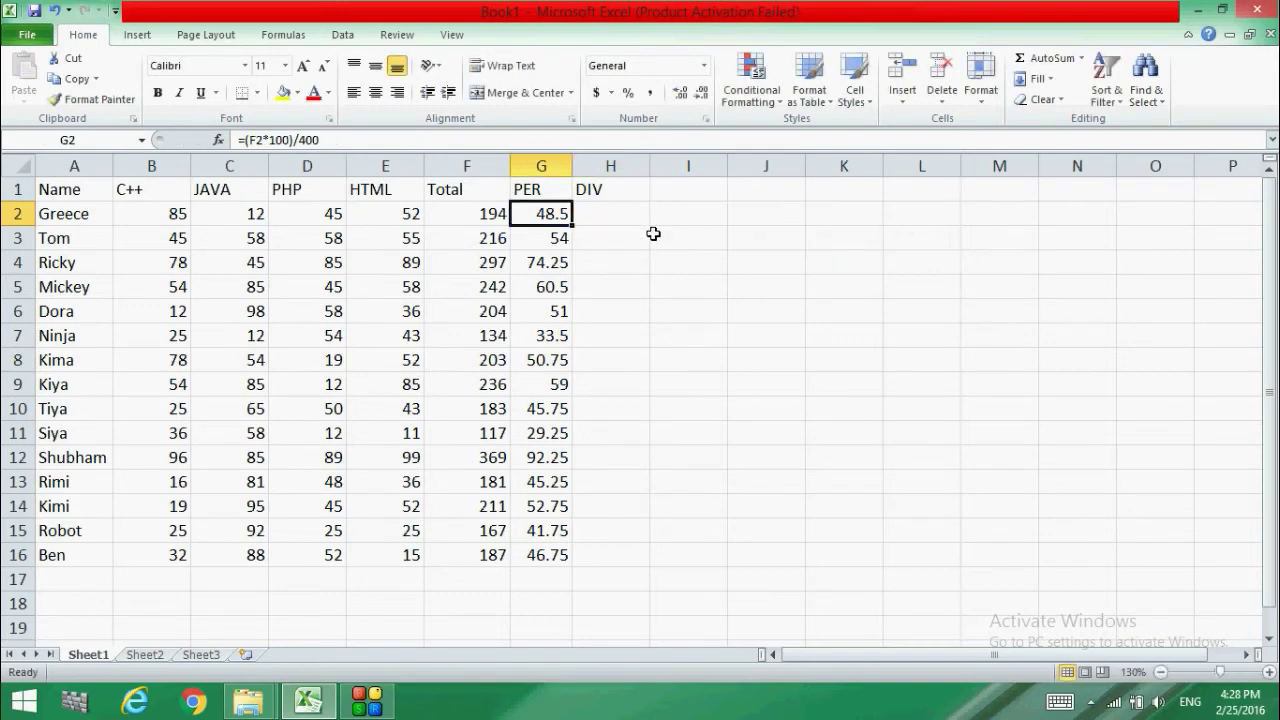
pyautogui.click(624, 208)
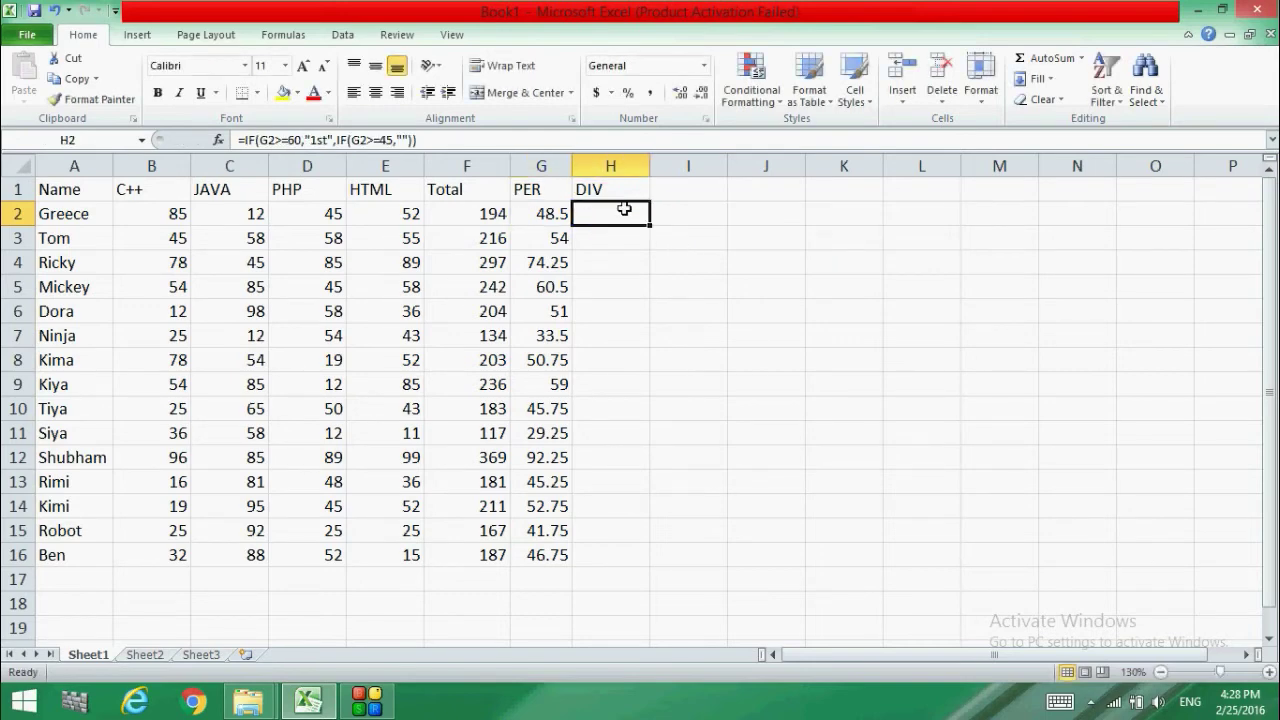
# Put "2nd" as the result for PER of at least 45
pyautogui.click(402, 140)
pyautogui.write('2nd')
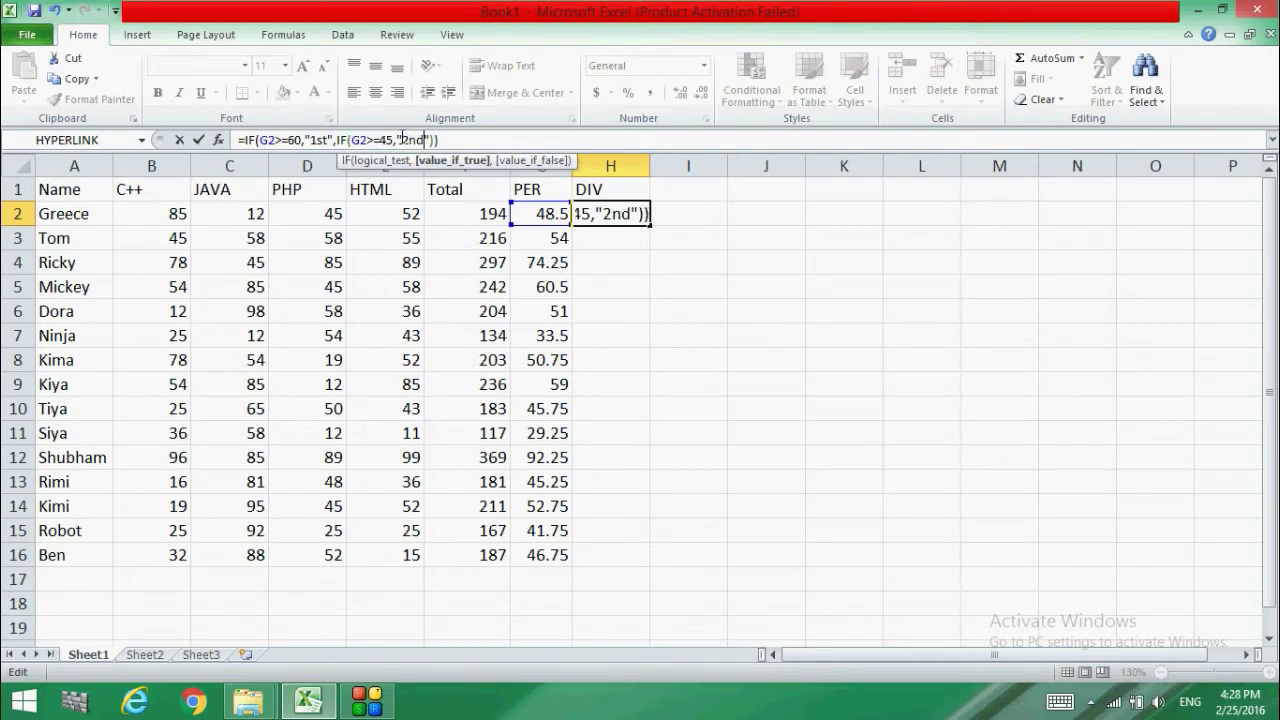
pyautogui.click(655, 210)
# Add a third nested IF testing G2>=36
pyautogui.click(640, 213)
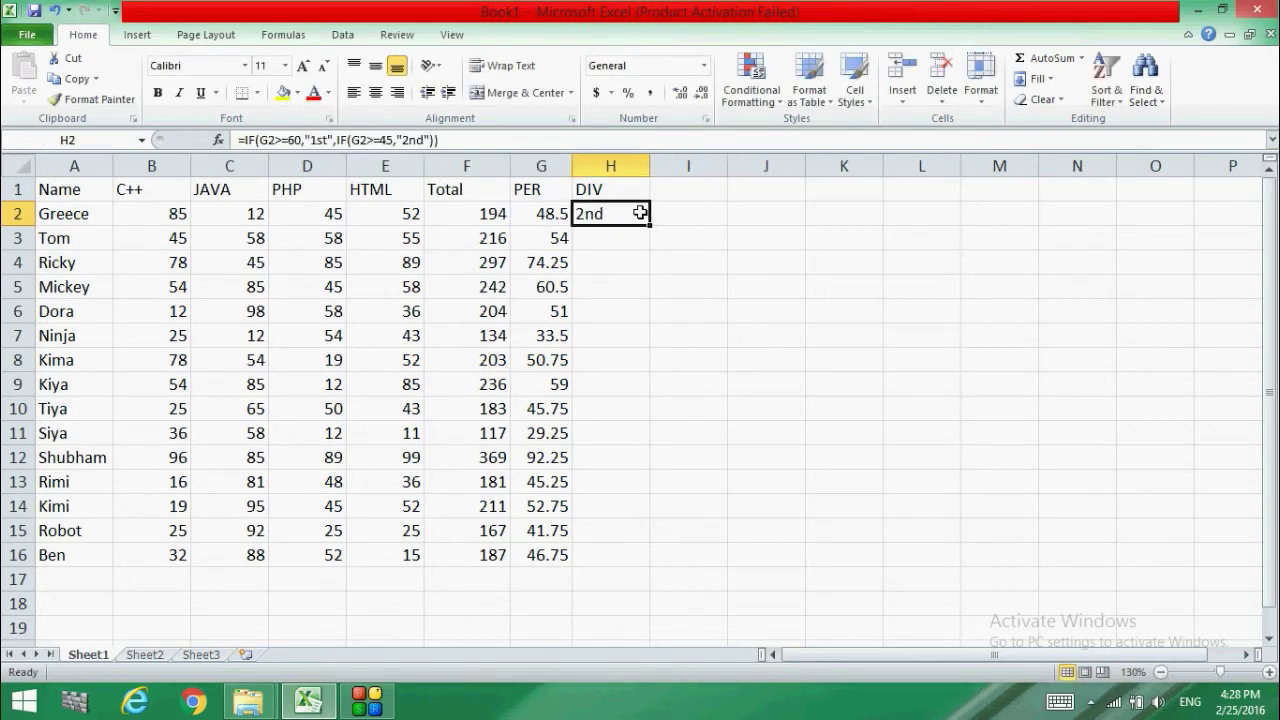
pyautogui.click(437, 141)
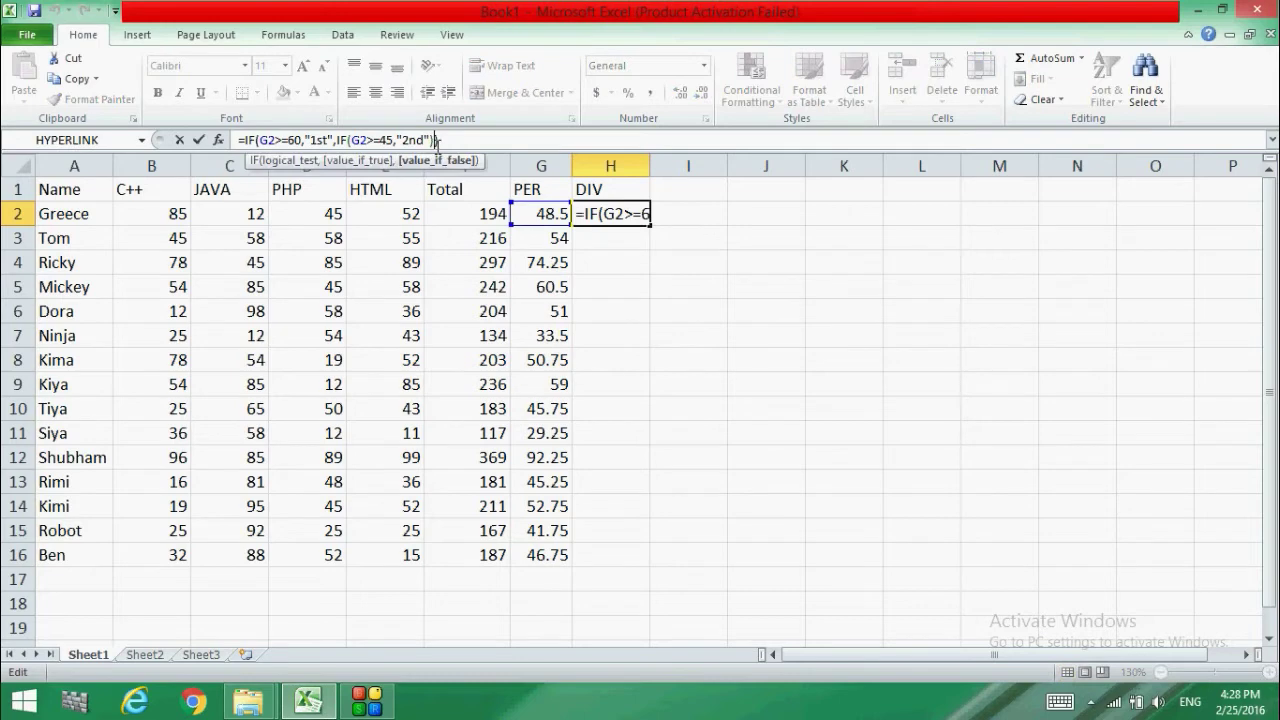
pyautogui.click(629, 217)
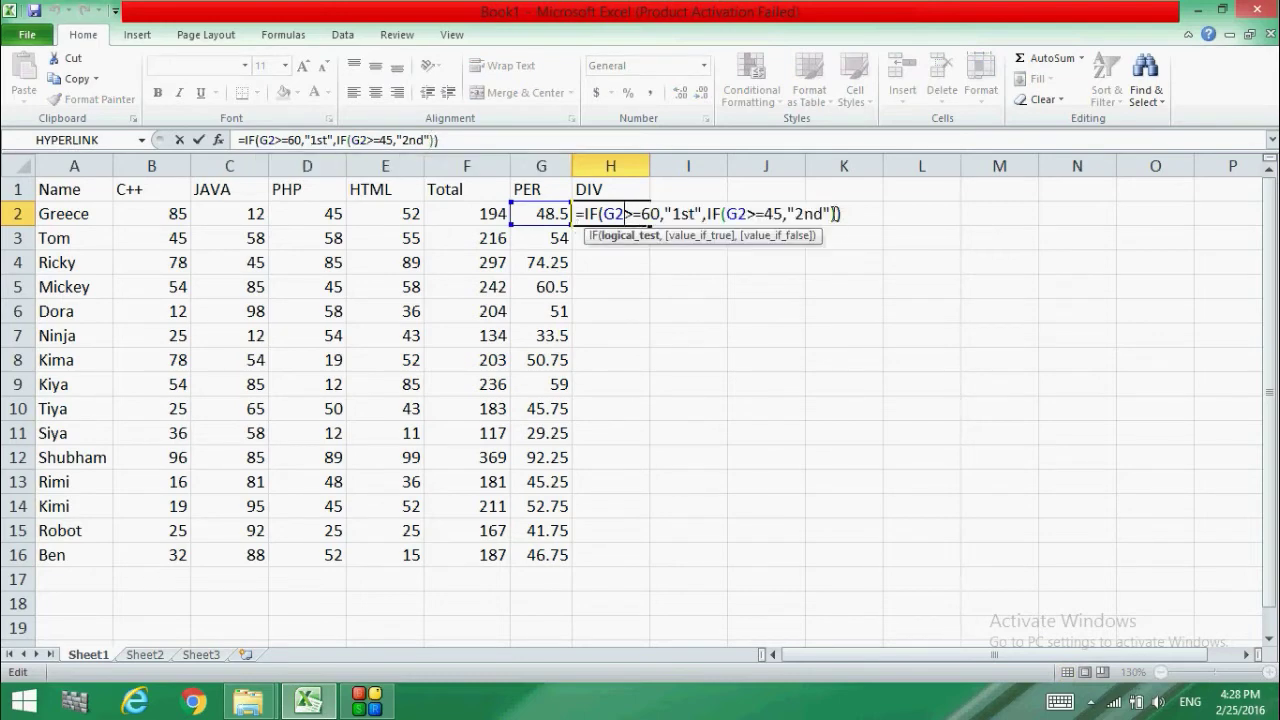
pyautogui.click(834, 213)
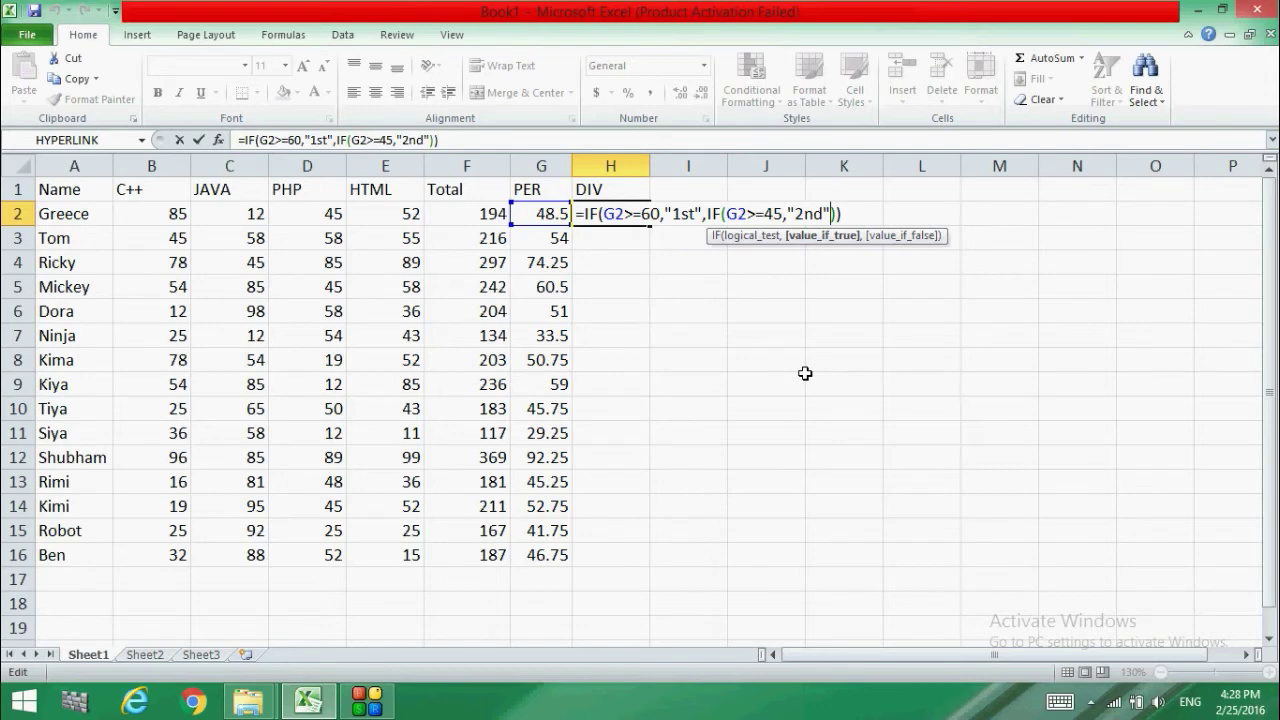
pyautogui.write(', if(')
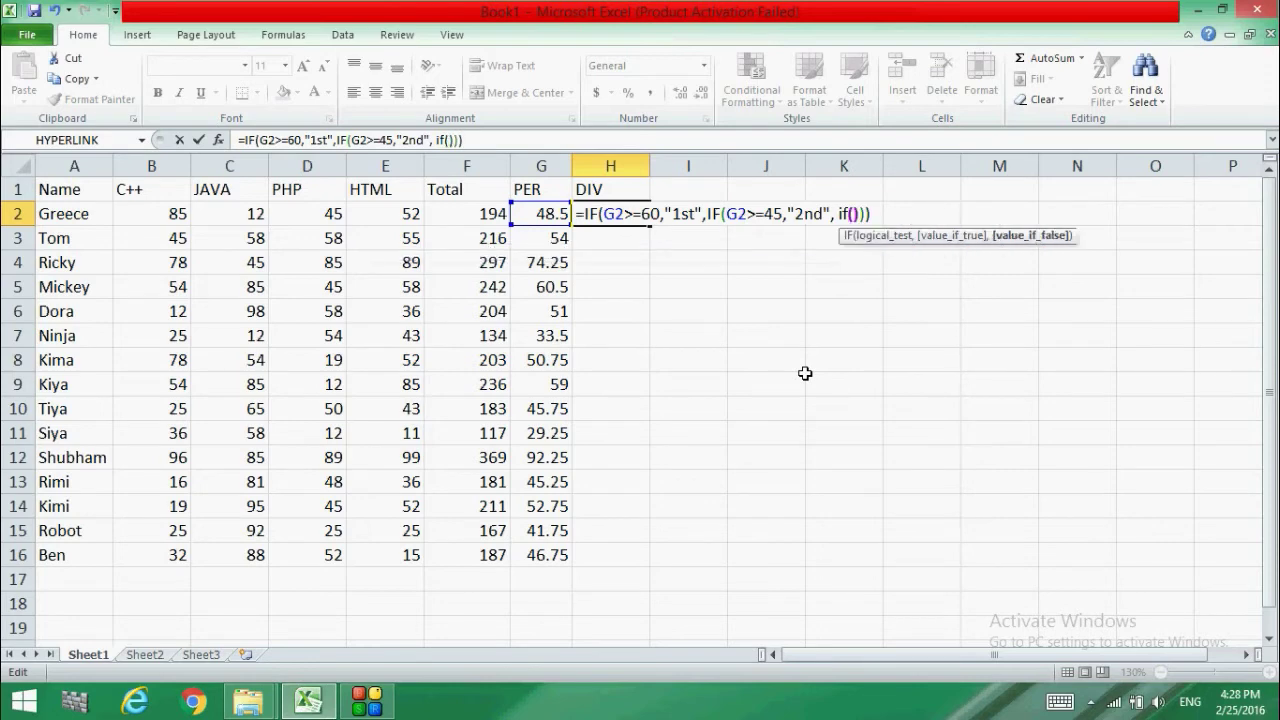
pyautogui.write(')')
pyautogui.press('Left')
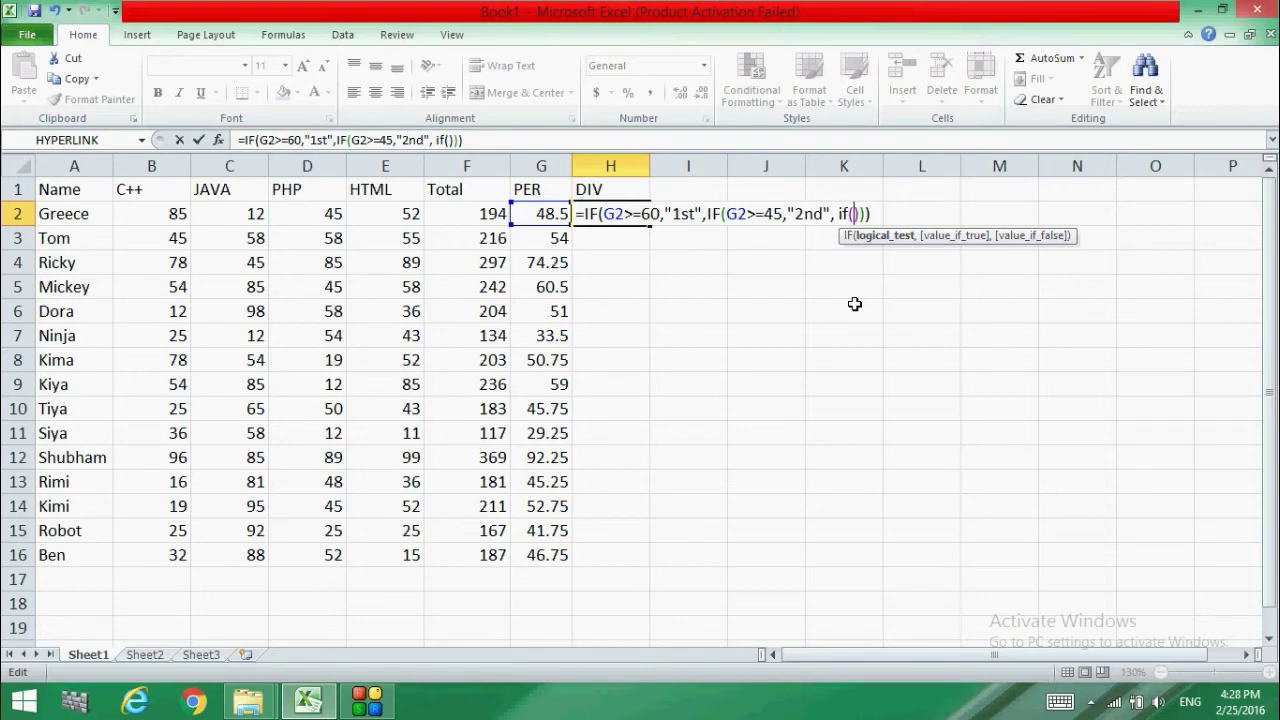
pyautogui.click(537, 215)
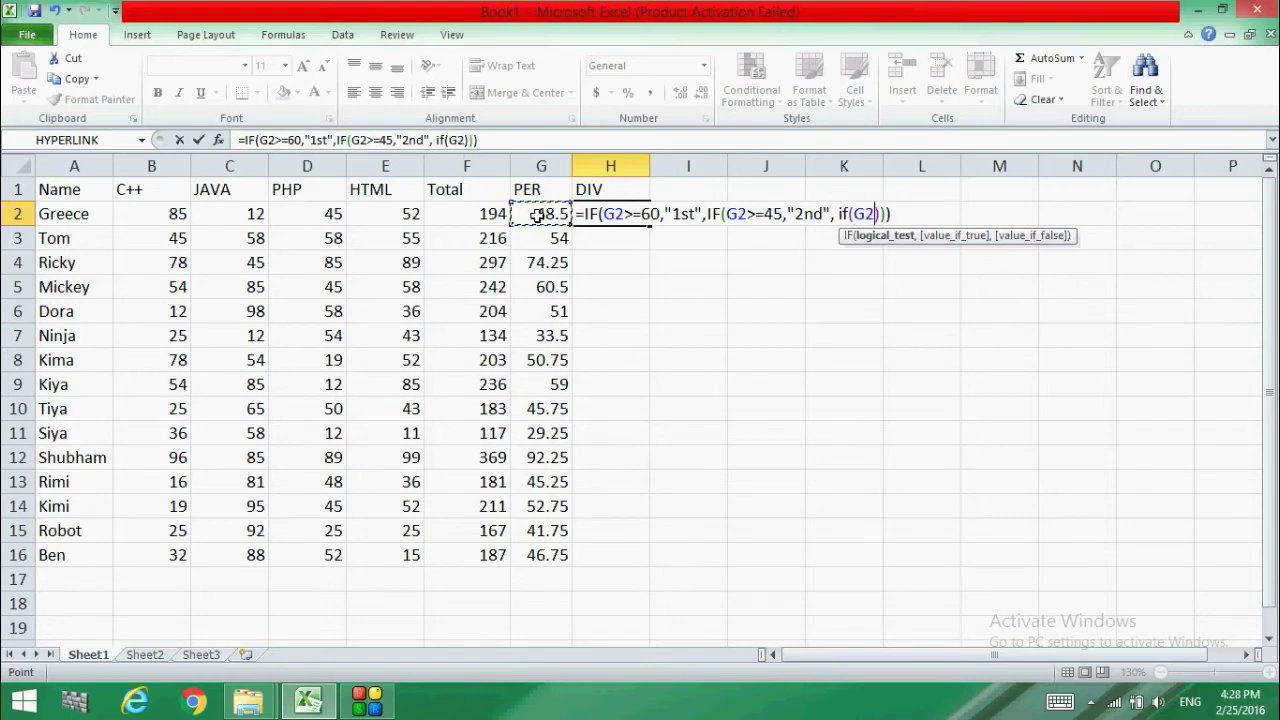
pyautogui.write('>=36')
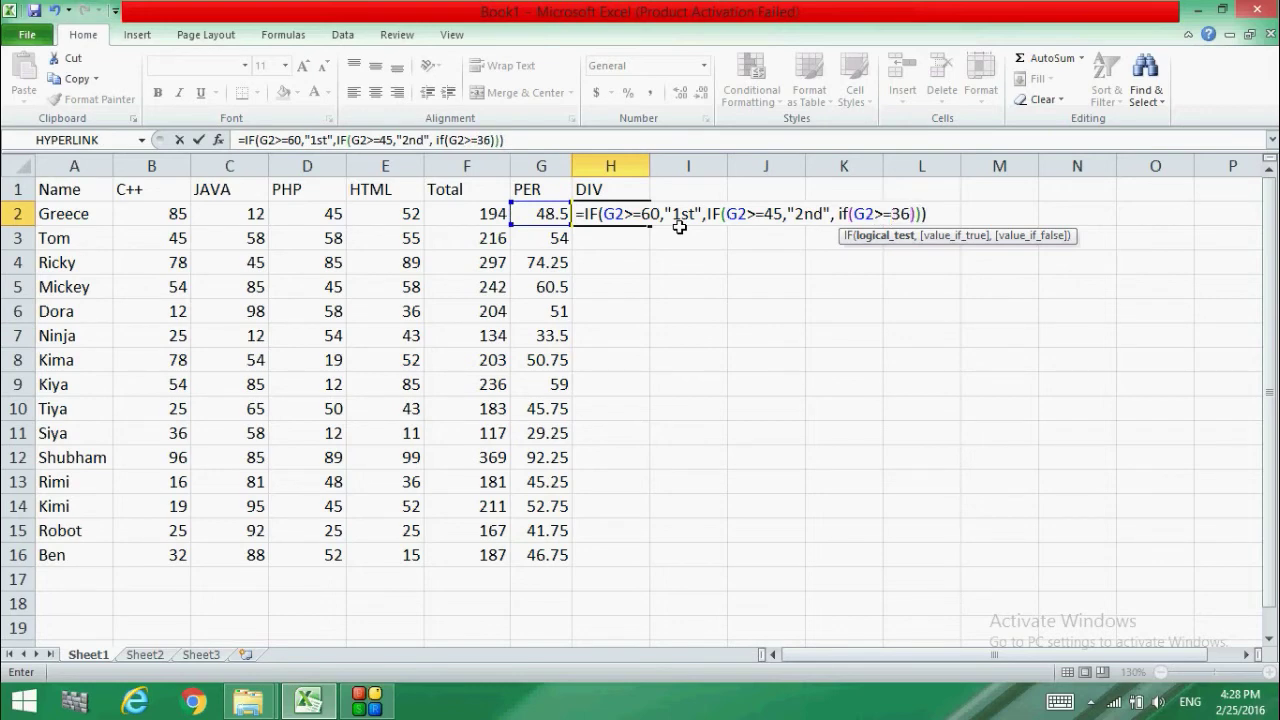
pyautogui.write(',""')
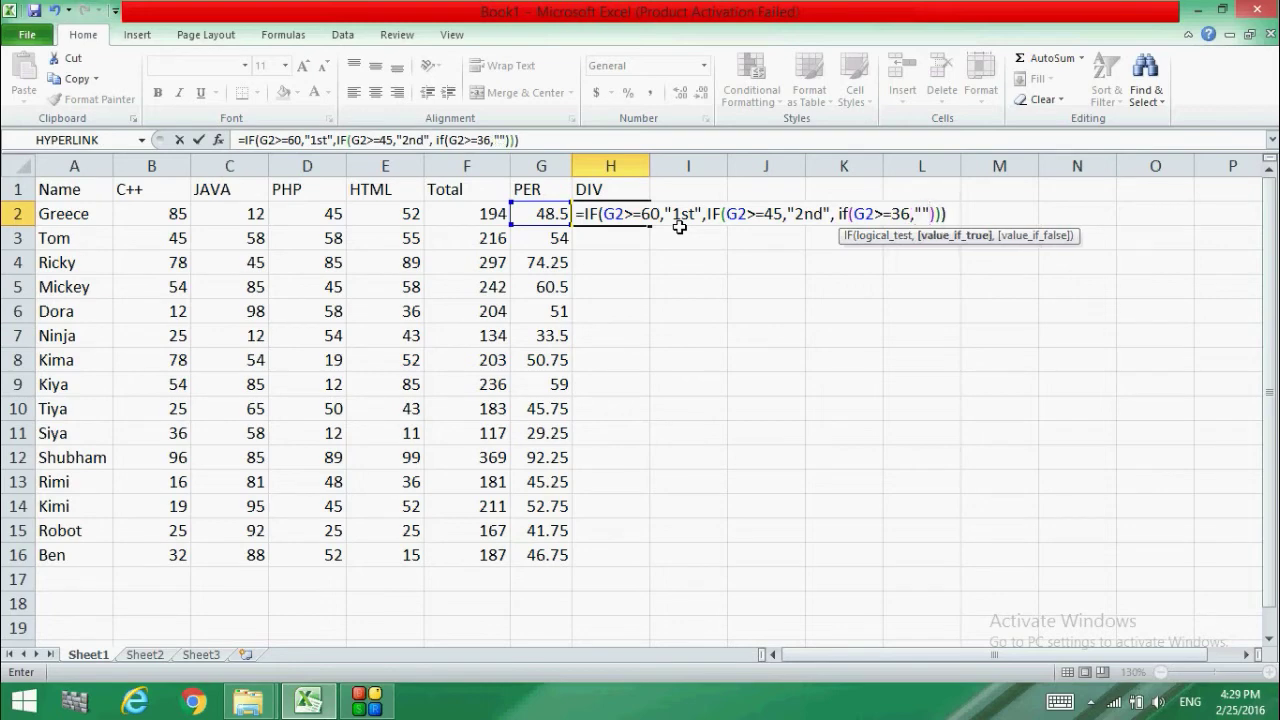
# Give the third test the results "3rd" and "Fail" and commit the formula
pyautogui.click(921, 214)
pyautogui.write('Thir')
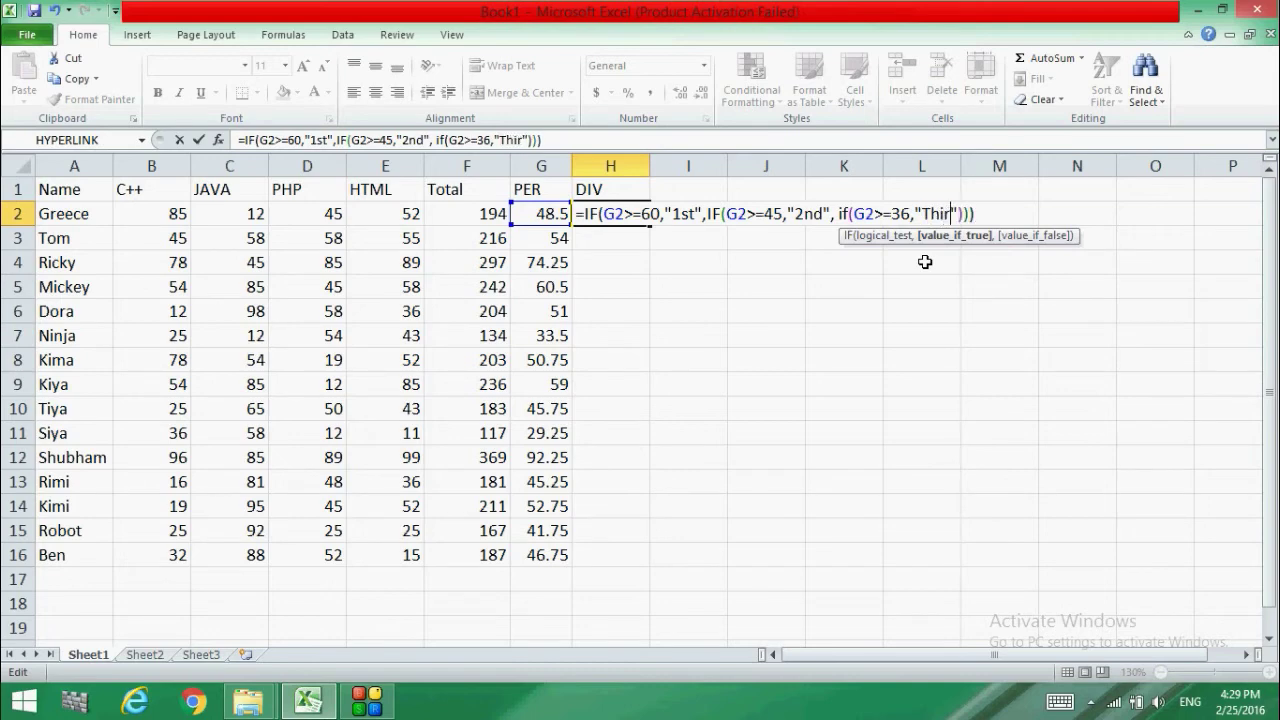
pyautogui.press('BackSpace')
pyautogui.press('BackSpace')
pyautogui.press('BackSpace')
pyautogui.press('BackSpace')
pyautogui.write('3rd')
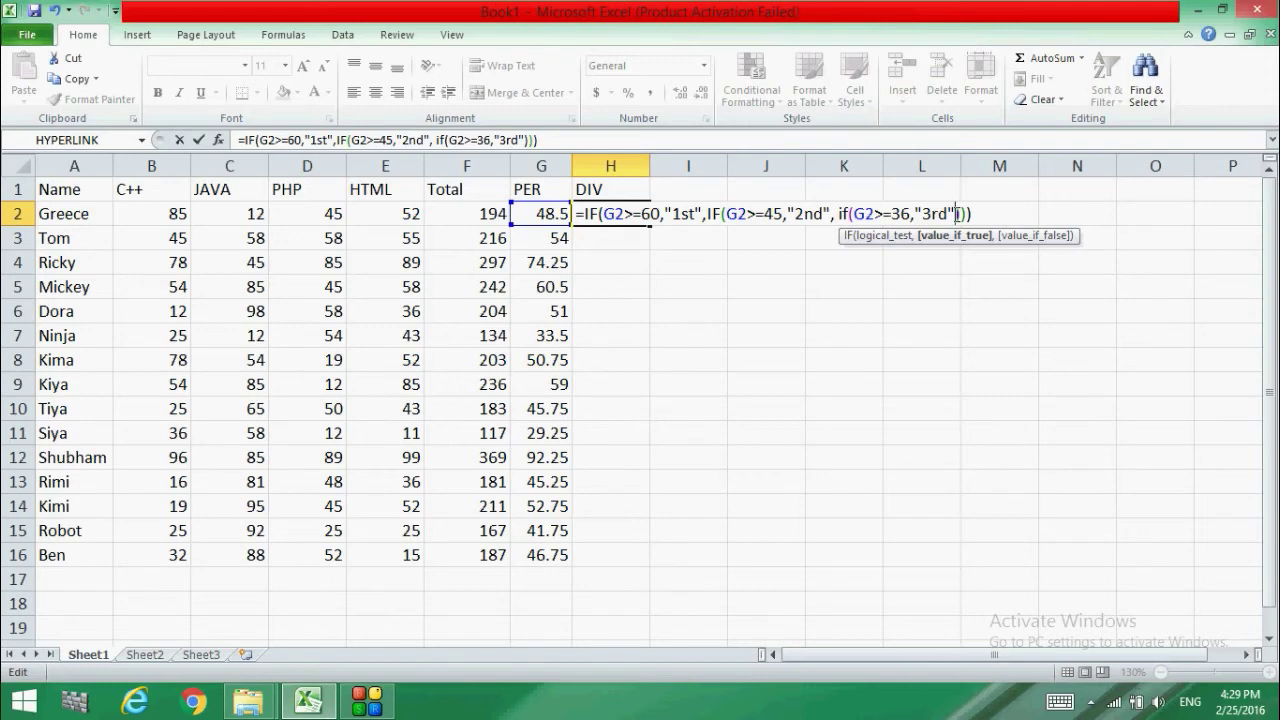
pyautogui.write('"')
pyautogui.press('BackSpace')
pyautogui.write(',"3rd","')
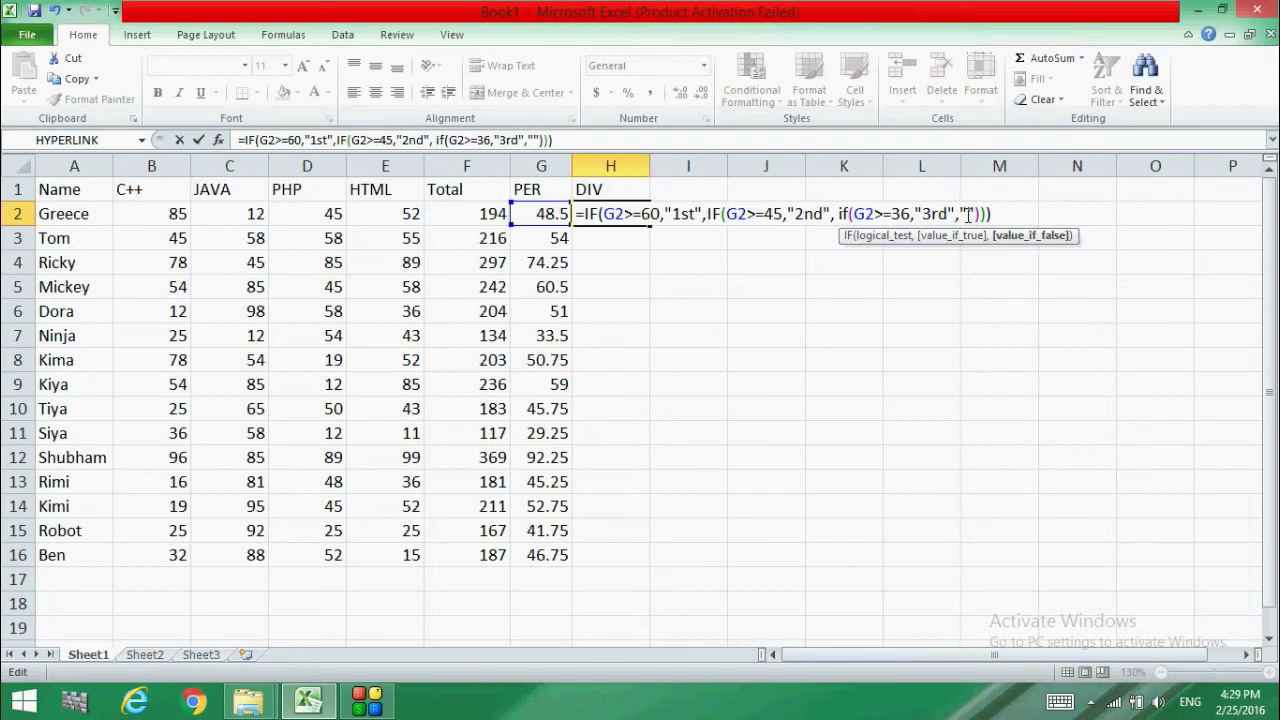
pyautogui.write('Fail')
pyautogui.click(1018, 213)
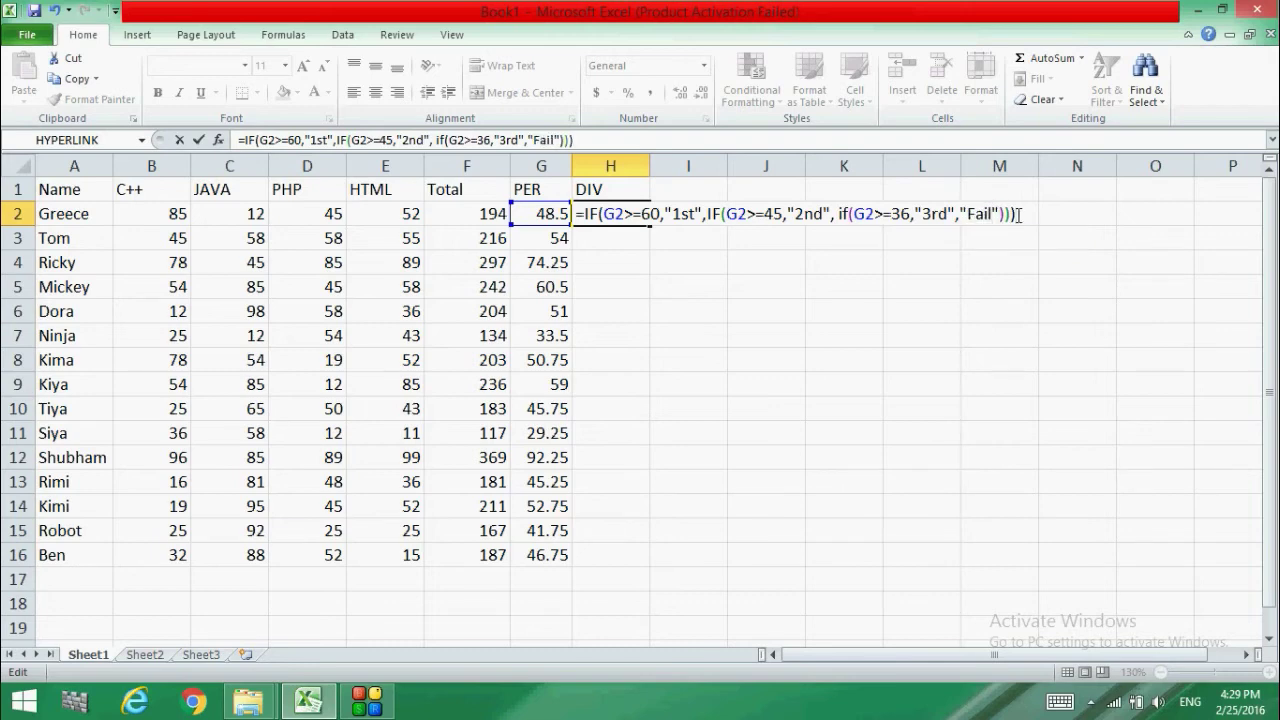
pyautogui.press('Return')
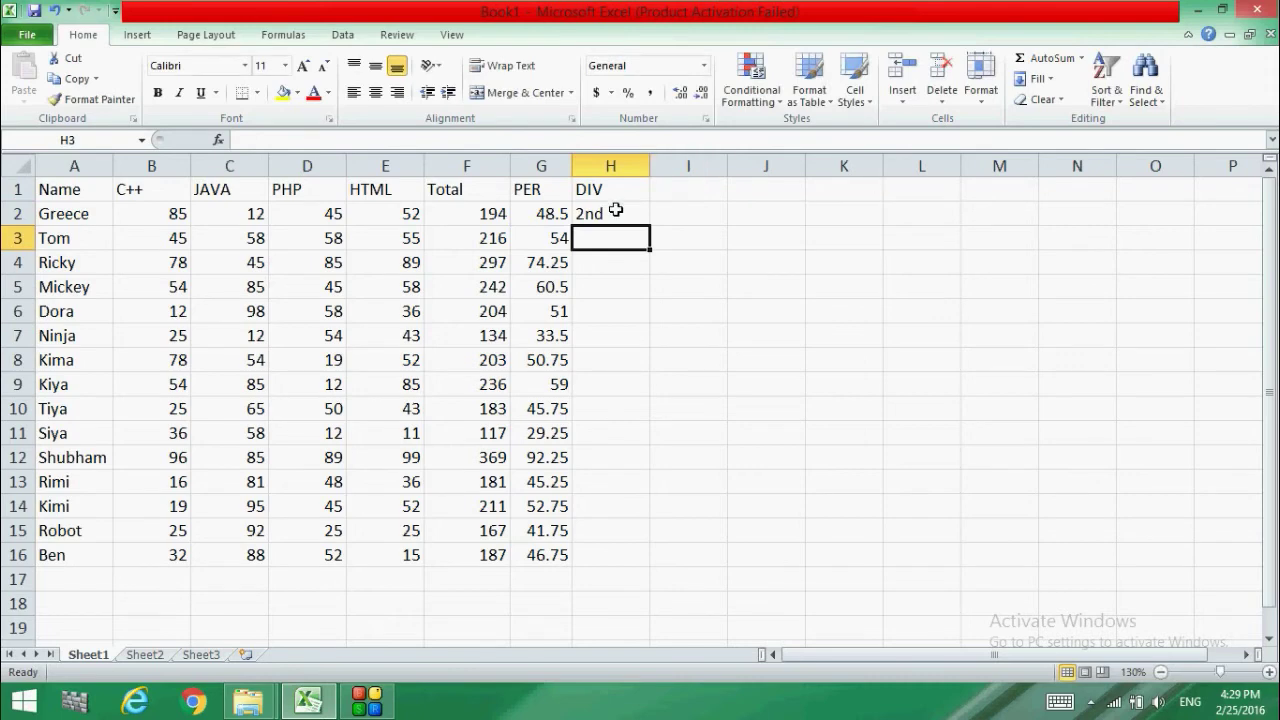
# Fill H2's nested IF grade formula down to H16
pyautogui.click(613, 214)
pyautogui.moveTo(649, 225); pyautogui.dragTo(612, 565)
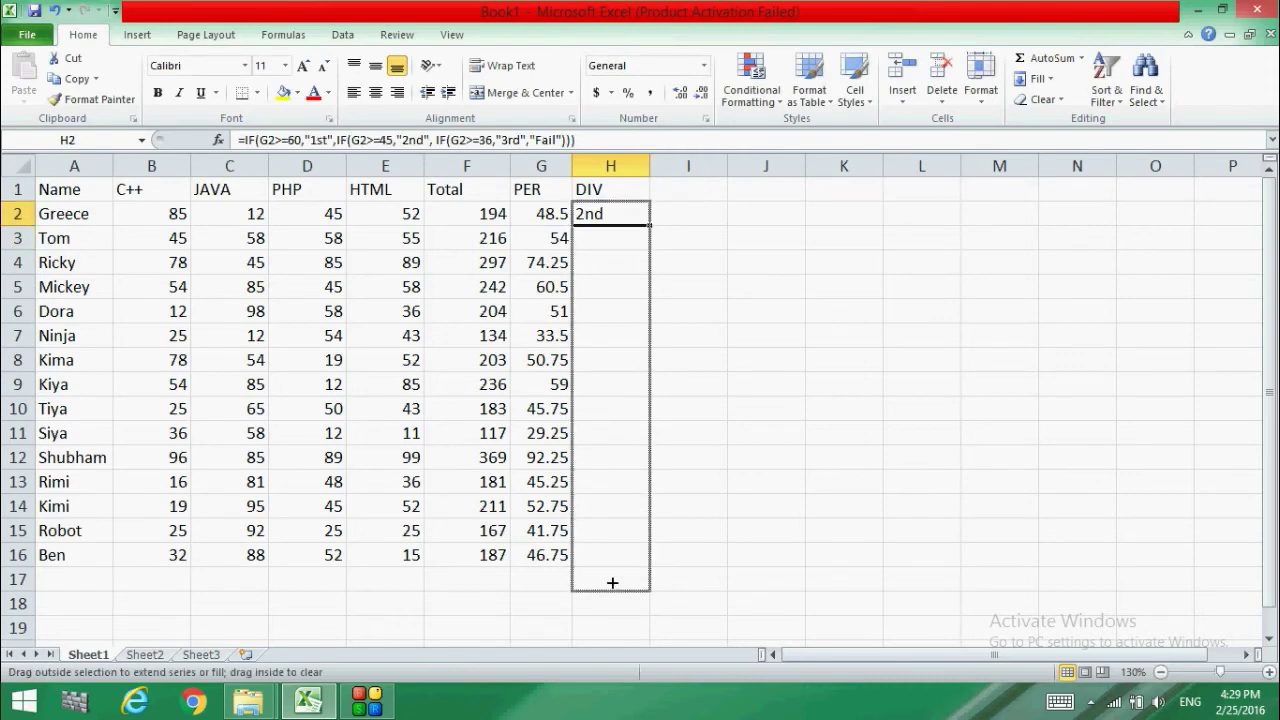
pyautogui.click(685, 490)
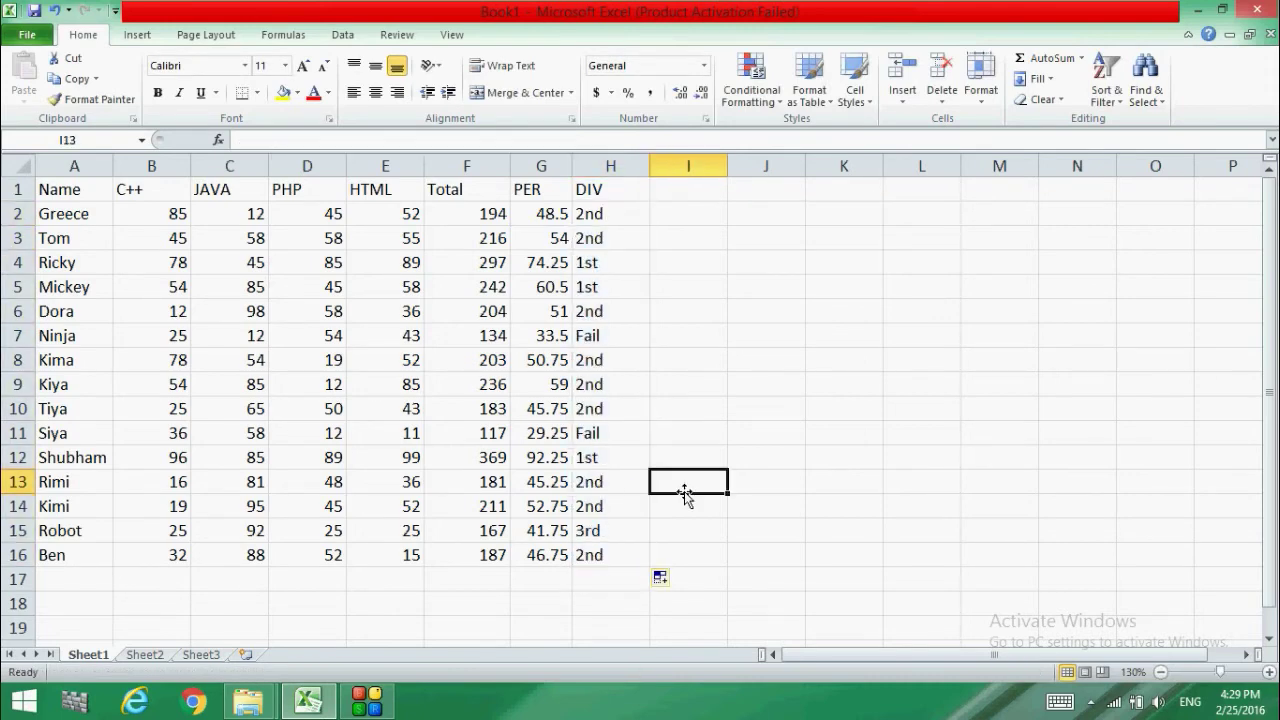
# Inspect the DIV grade formulas in several rows, including rows 11 and 6
pyautogui.click(597, 432)
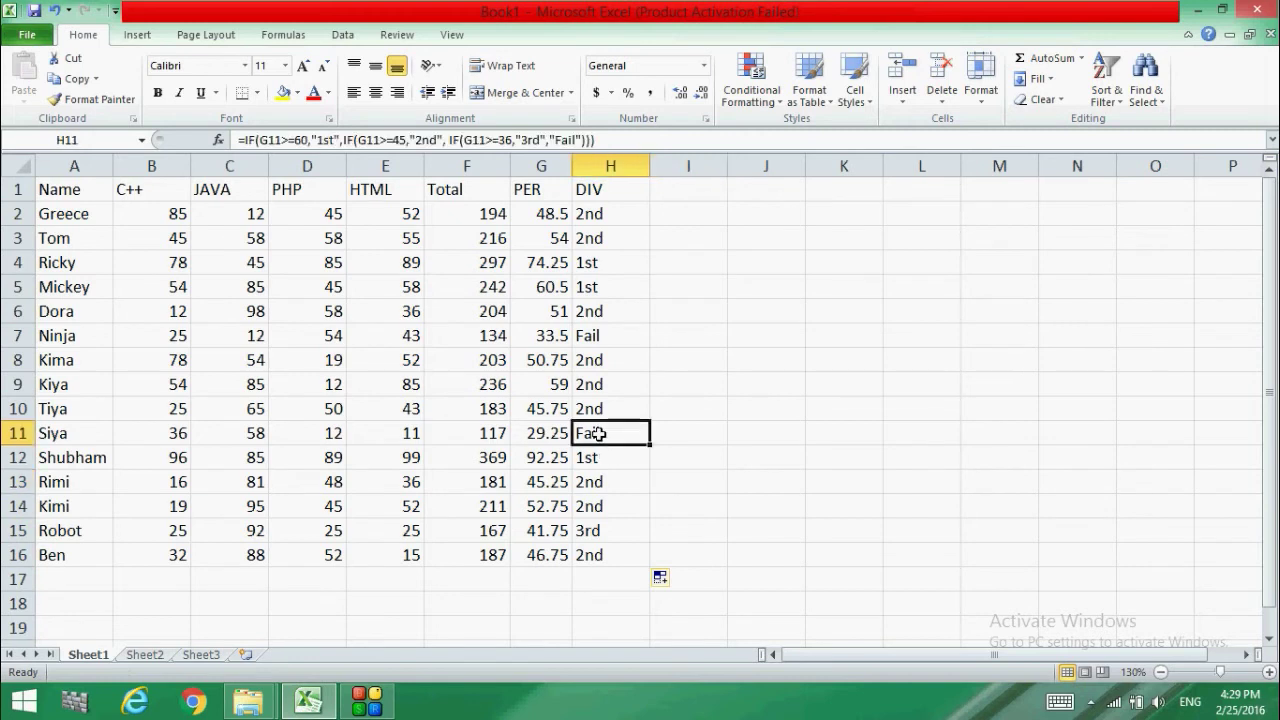
pyautogui.click(605, 330)
pyautogui.click(609, 386)
pyautogui.click(619, 428)
pyautogui.click(609, 316)
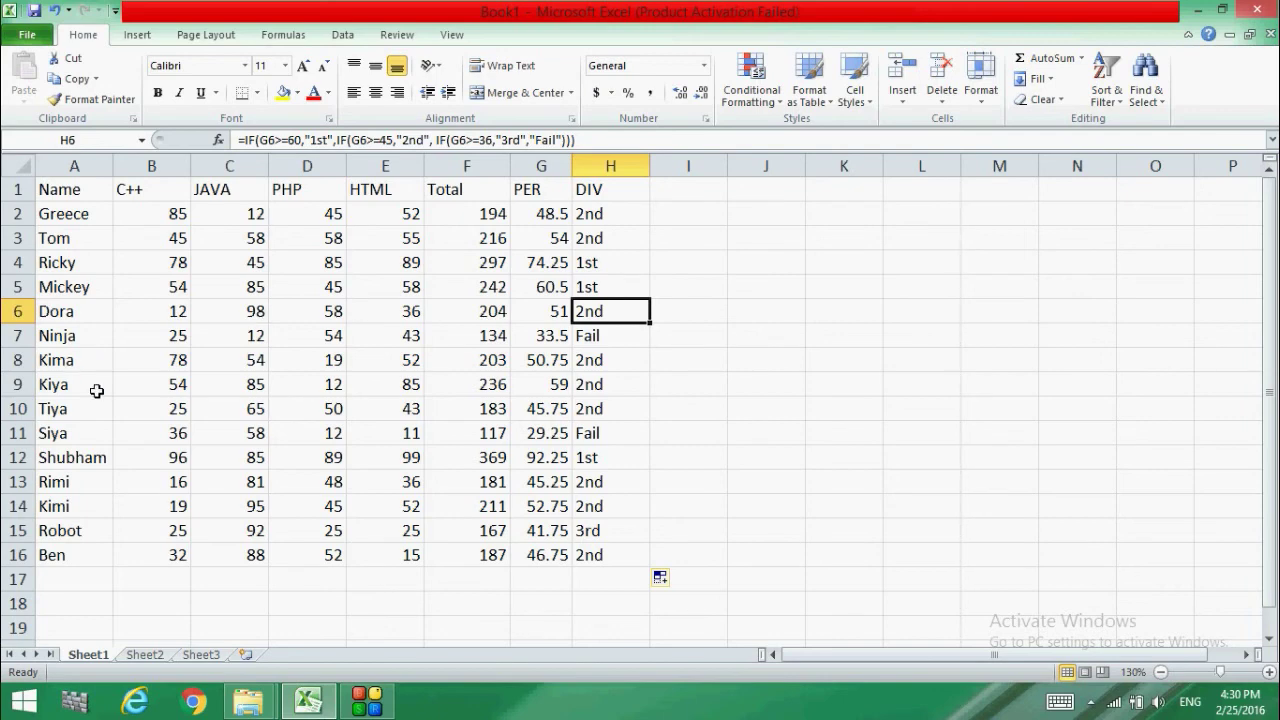
# Bring up the screen recorder from the taskbar to stop the recording
pyautogui.click(366, 700)
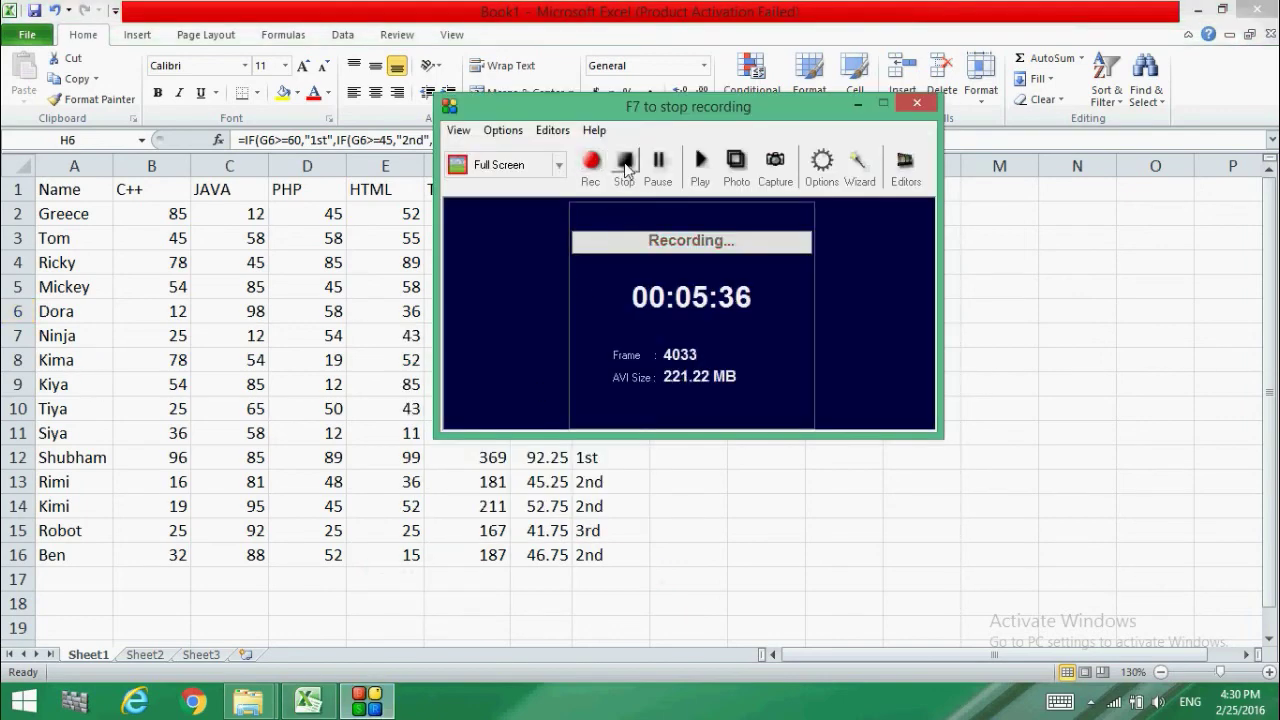